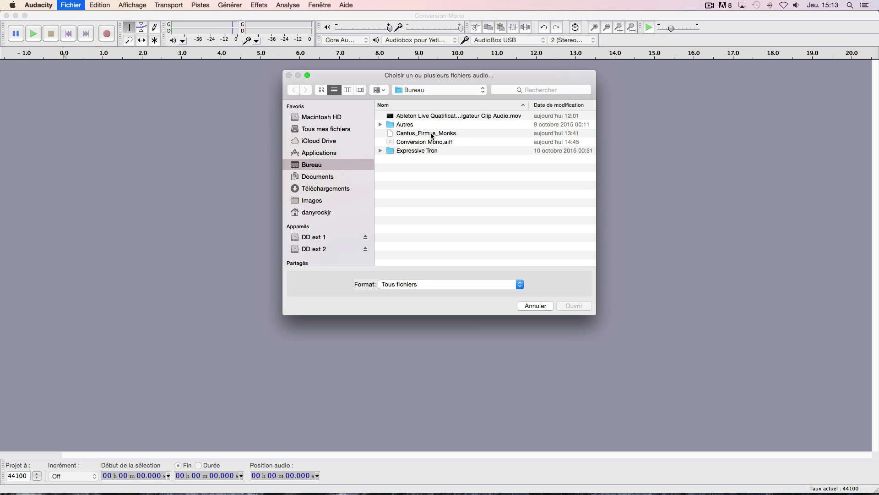
Import the Cantus_Firmus_Monks audio file from the Bureau folder into the project
left_click(430, 134)
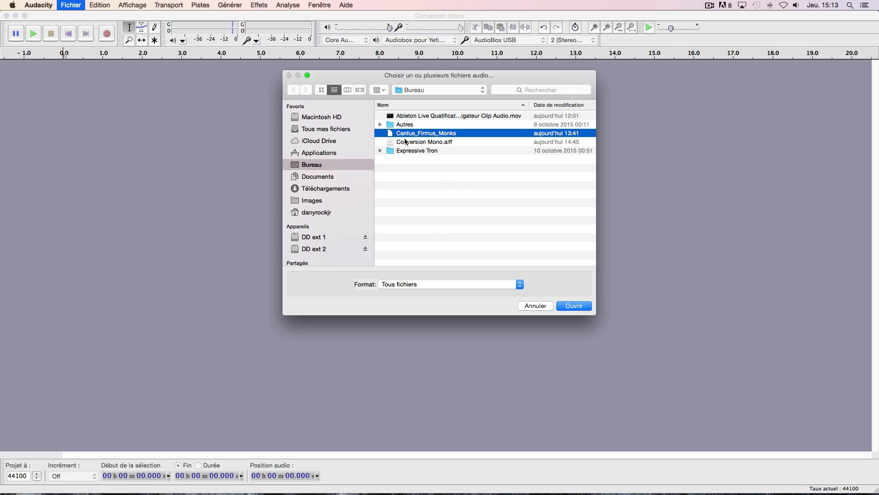
left_click(569, 308)
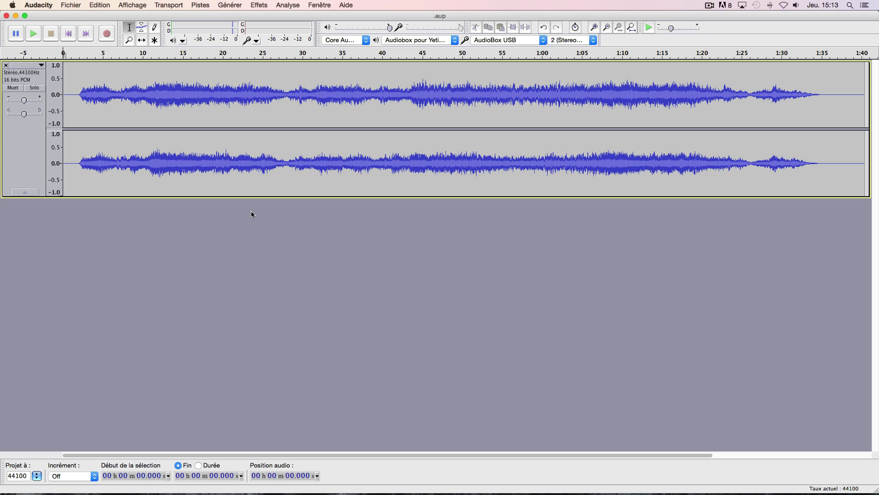
Delete about 1.8 seconds of silence from the start of the stereo track and listen to the trimmed beginning
left_click_drag(76, 92, 64, 92)
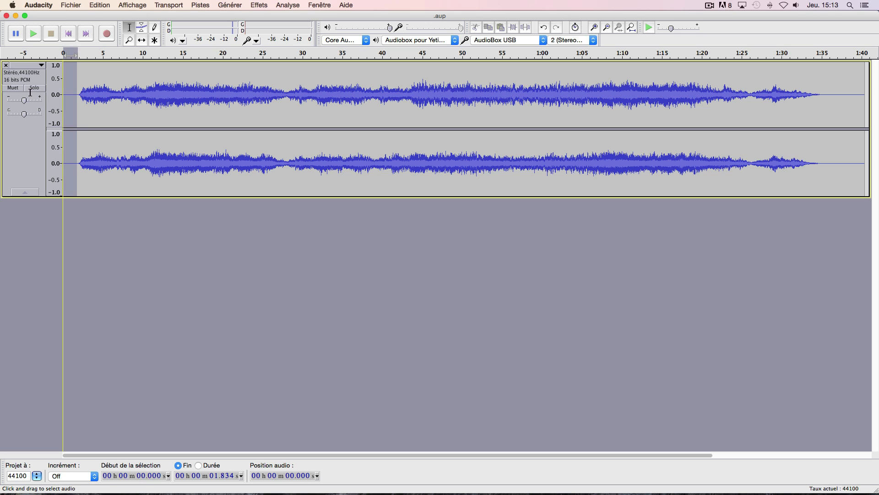
key("Delete")
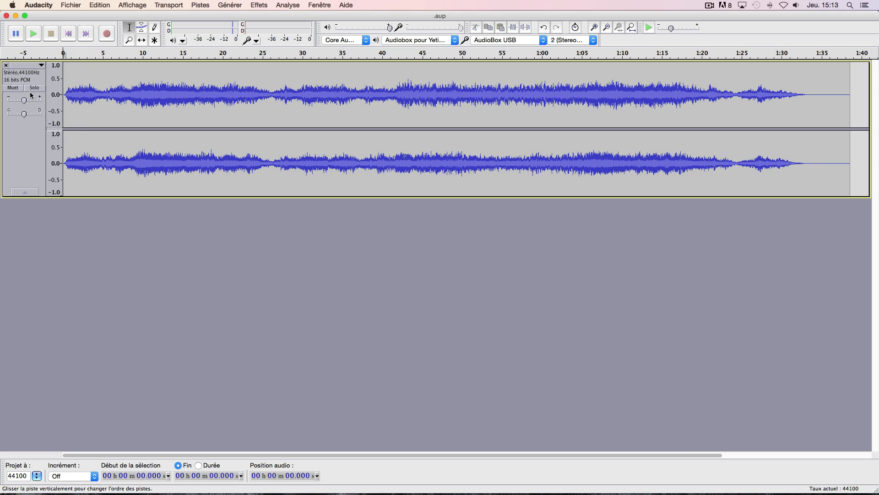
left_click(34, 34)
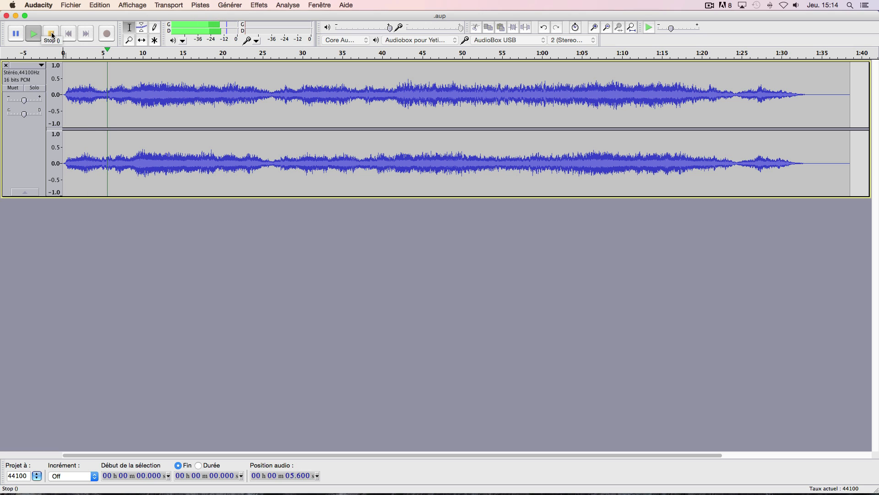
left_click(52, 34)
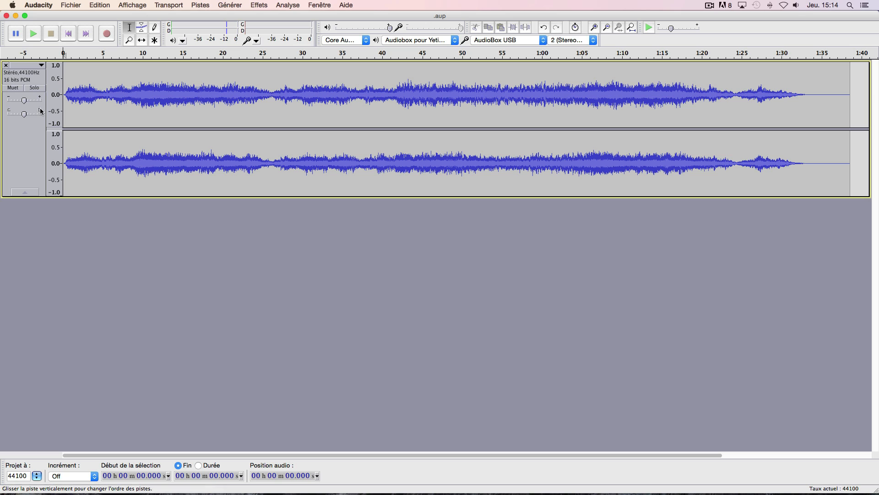
Duplicate the entire stereo track and play both copies together from the start
left_click(23, 148)
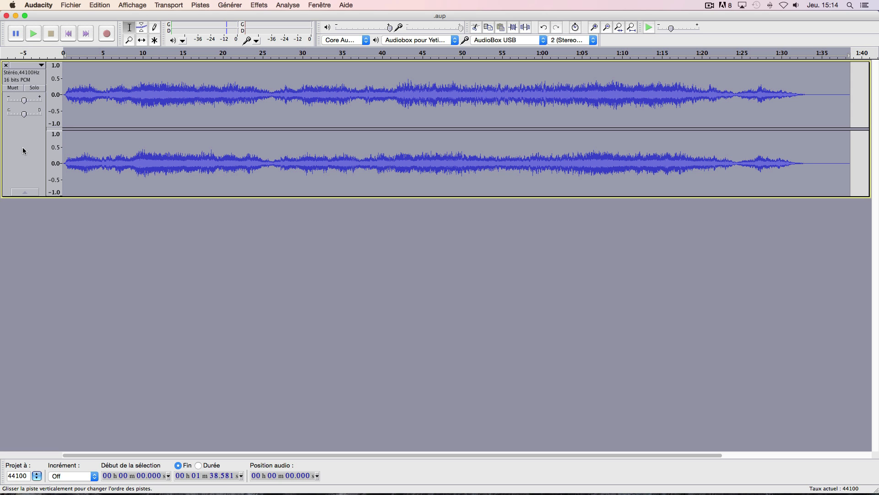
left_click(99, 6)
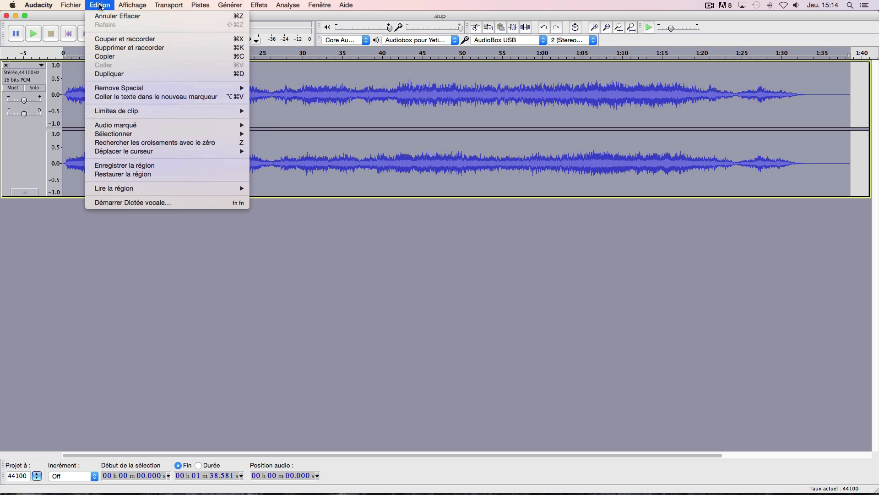
left_click(211, 78)
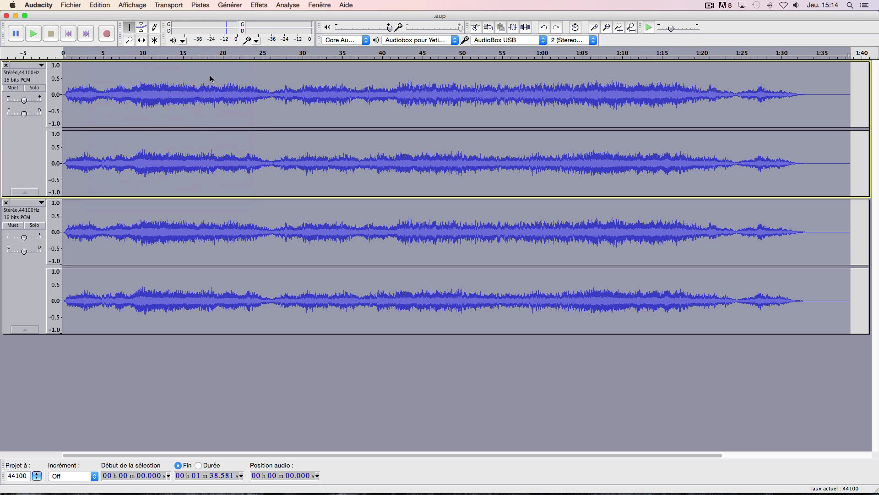
left_click(68, 34)
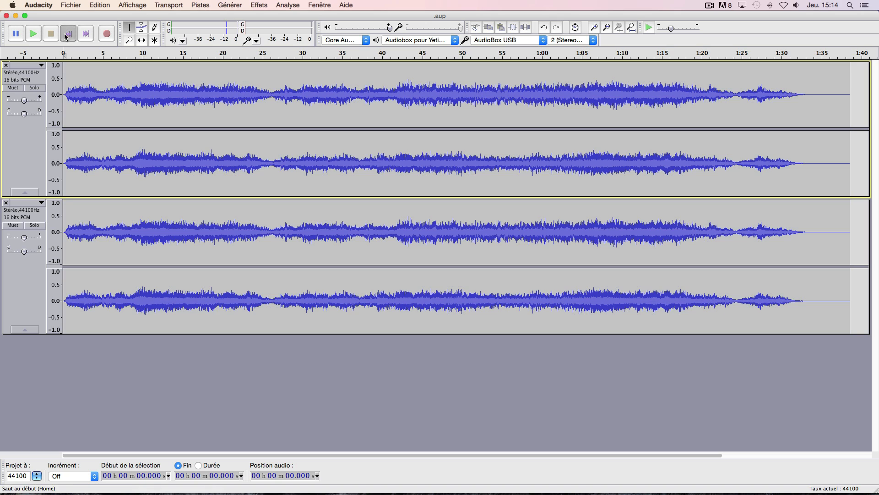
left_click(33, 35)
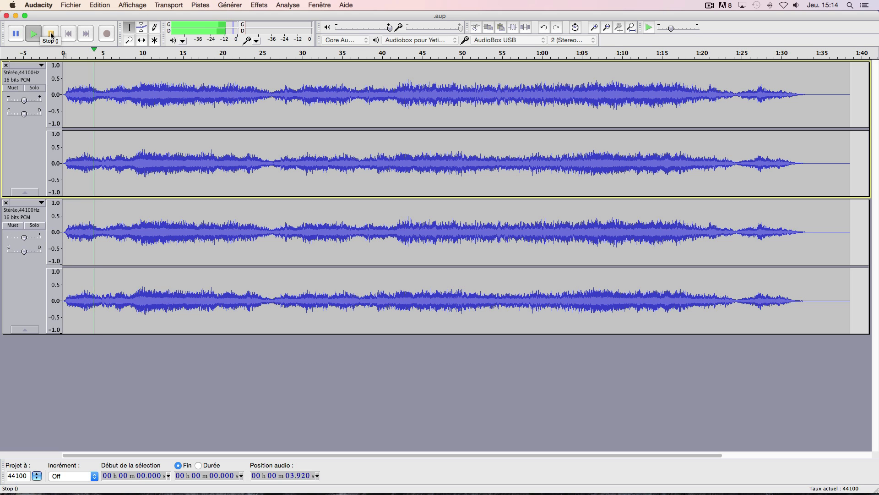
left_click(51, 35)
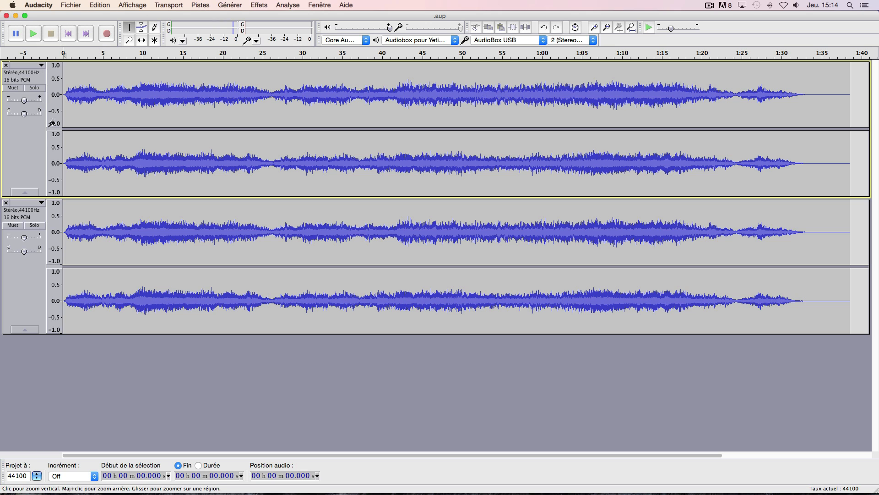
Time-shift the duplicate stereo track about 0.2 seconds later than the original
left_click(18, 276)
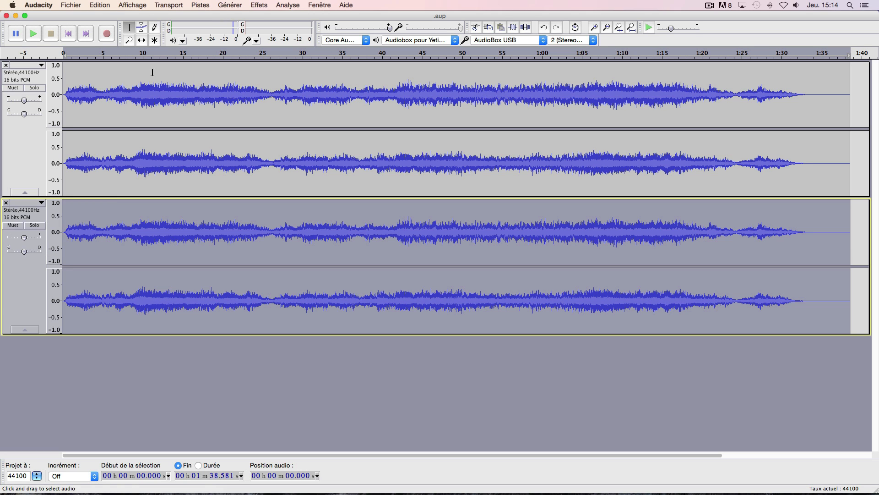
left_click(130, 39)
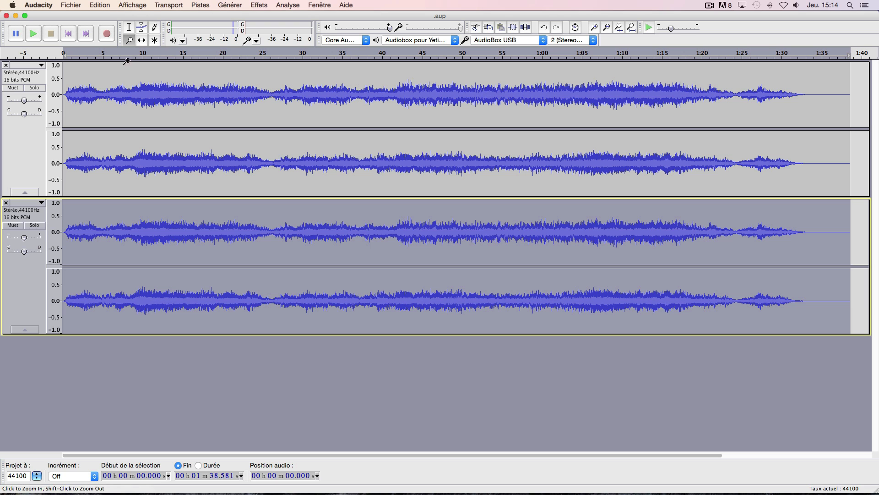
left_click(67, 246)
left_click(67, 247)
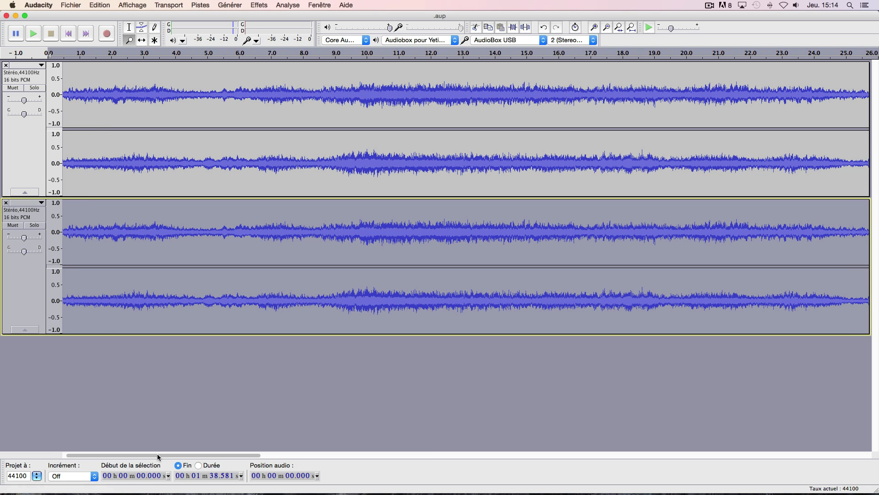
left_click_drag(127, 453, 106, 455)
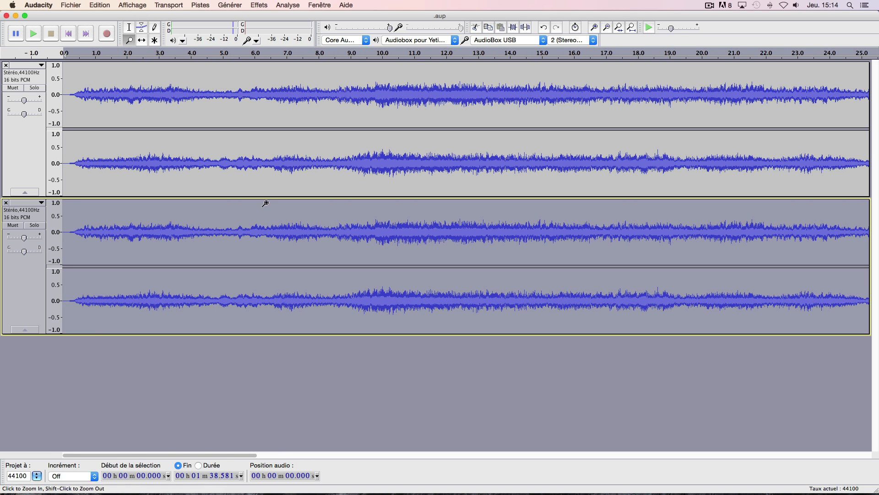
left_click(141, 41)
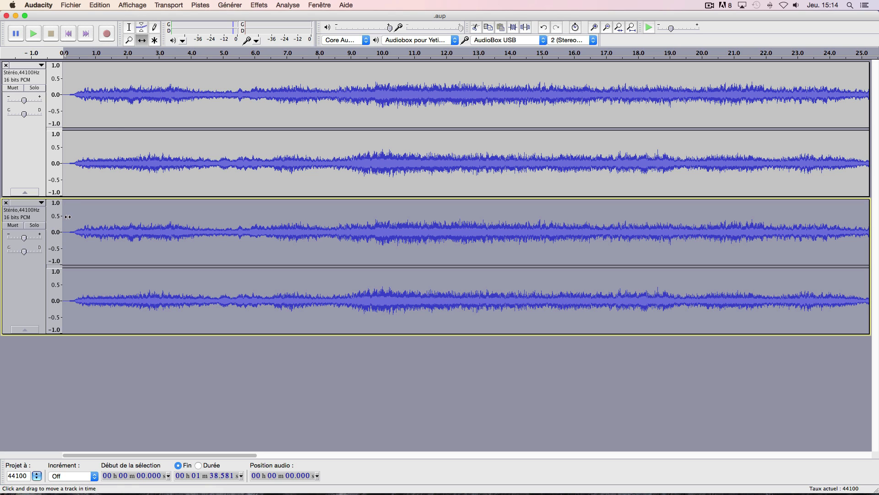
left_click_drag(67, 217, 75, 217)
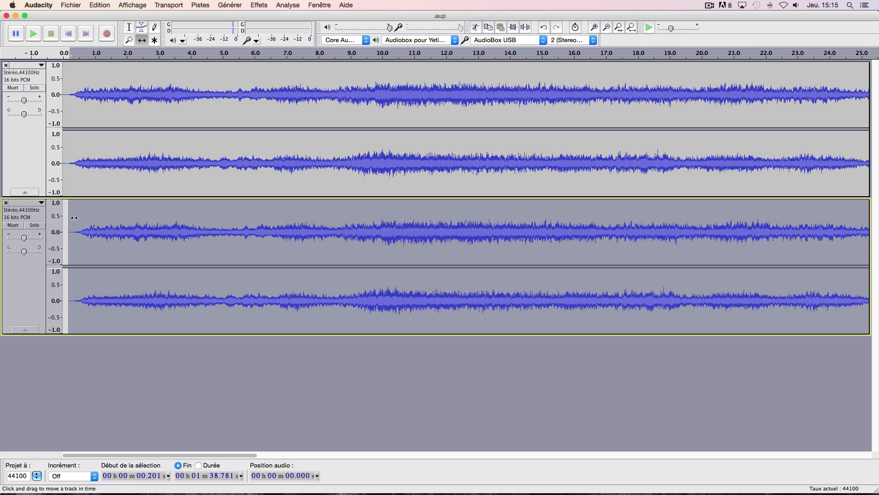
Solo both stereo tracks and play their opening from the start to hear the delay between them
left_click(19, 163)
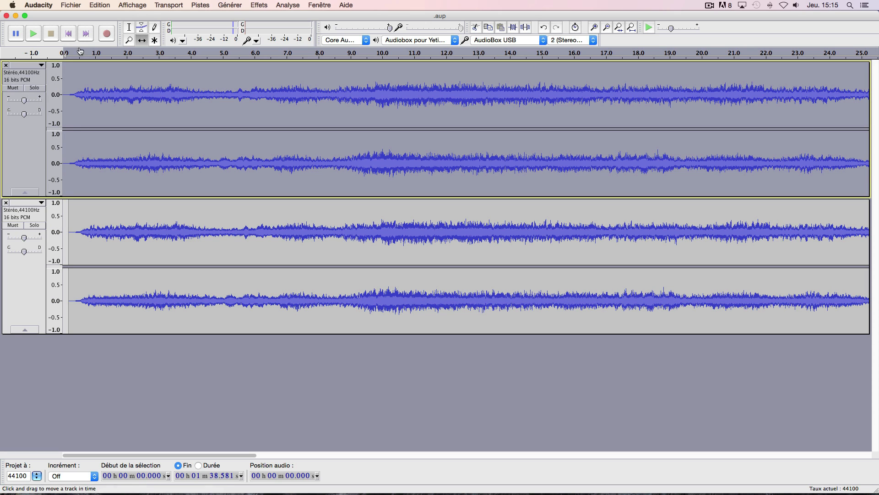
left_click(68, 33)
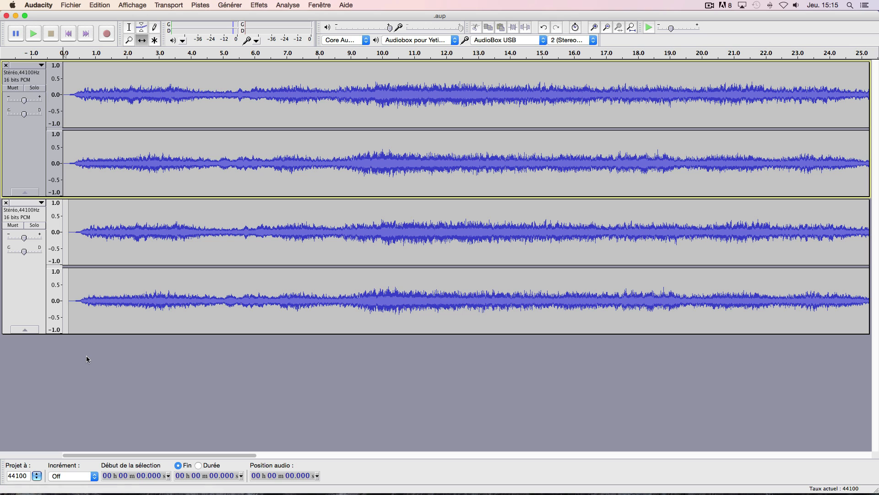
left_click(35, 88)
left_click(35, 226)
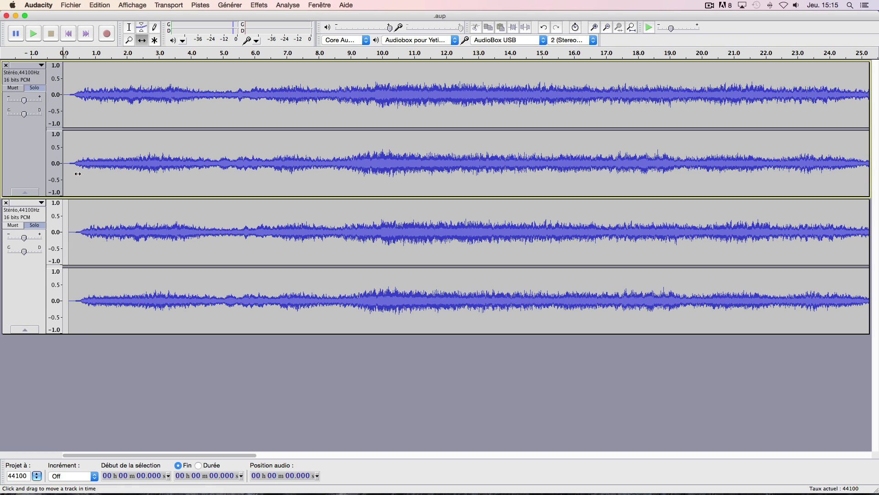
left_click(36, 35)
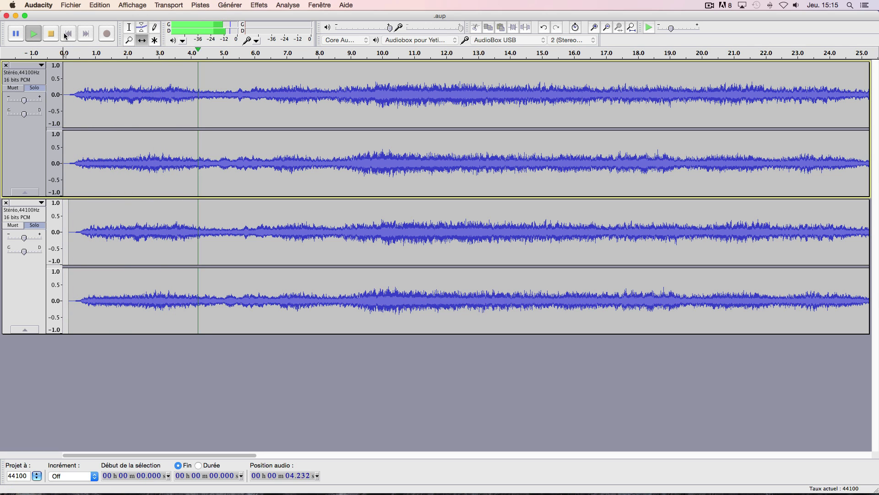
left_click(51, 34)
left_click(40, 35)
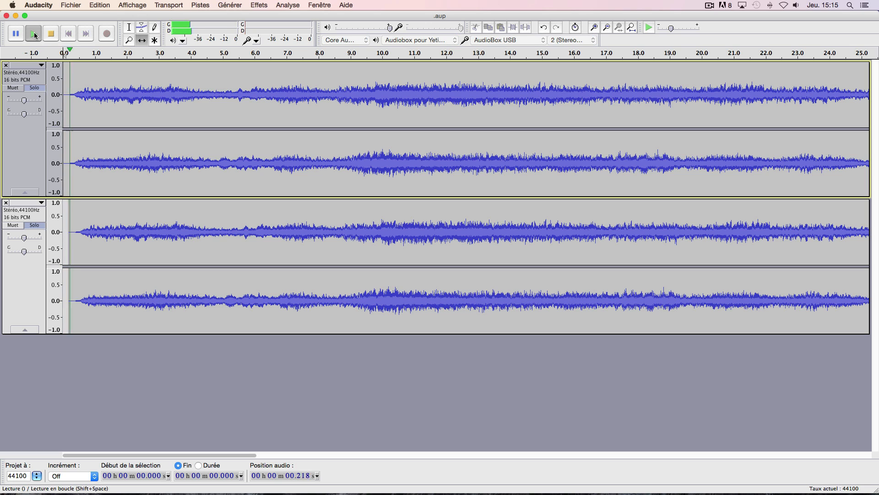
left_click(50, 34)
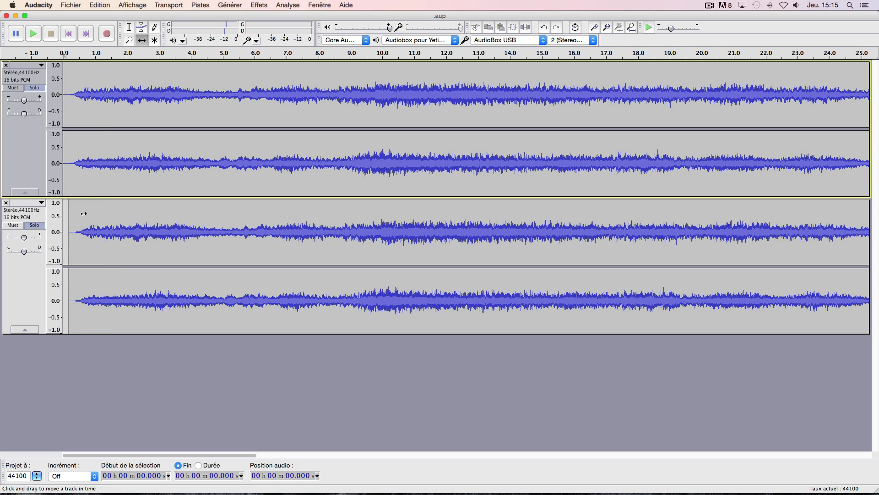
Time-shift the duplicate track slightly earlier to shorten its delay, and listen to the opening of both tracks
left_click_drag(83, 213, 80, 214)
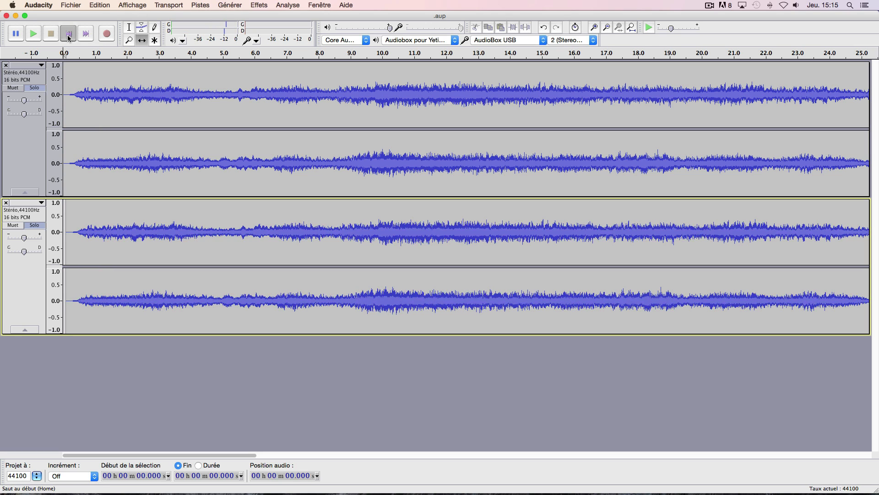
left_click(35, 35)
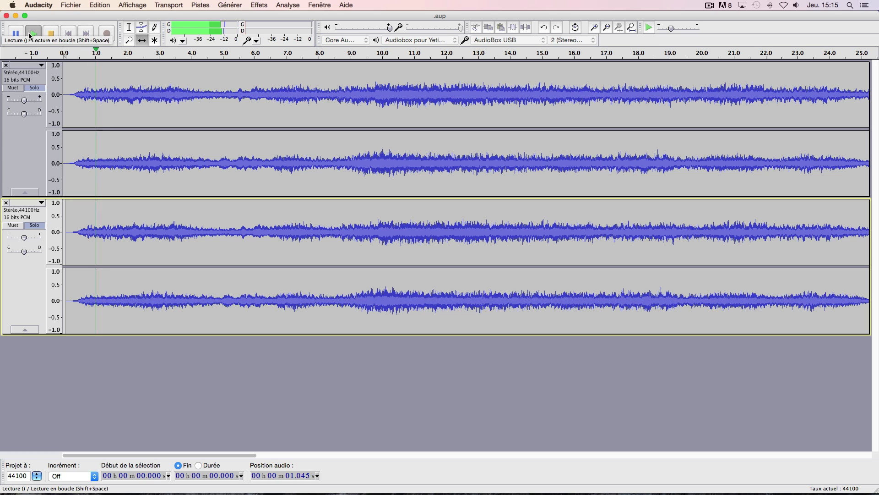
left_click(51, 35)
left_click(33, 35)
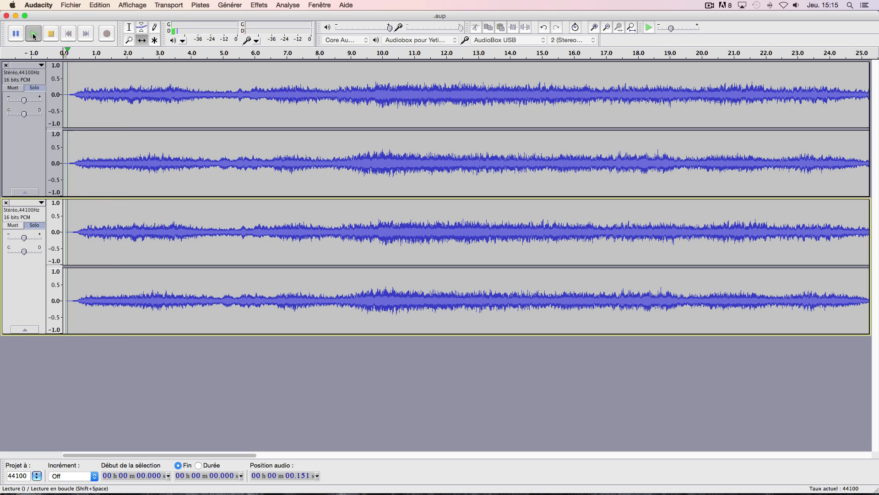
left_click(51, 34)
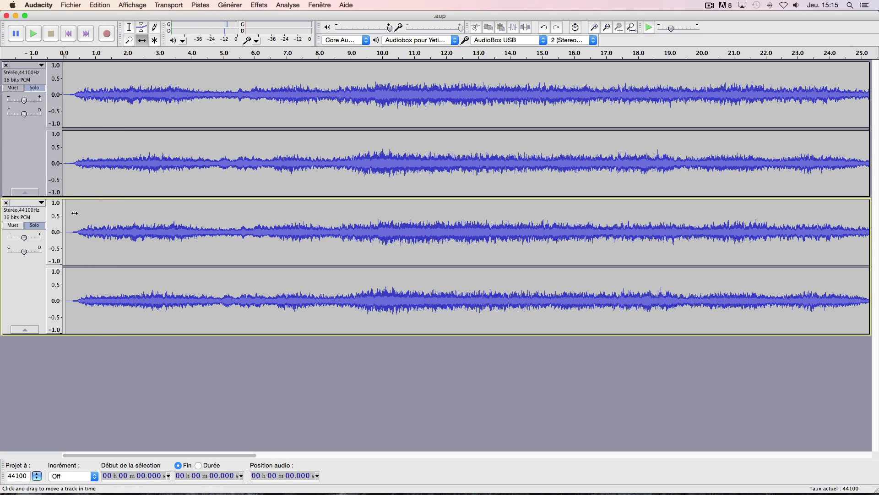
Return to the start and replay the opening of both tracks to check the shortened delay
left_click(36, 162)
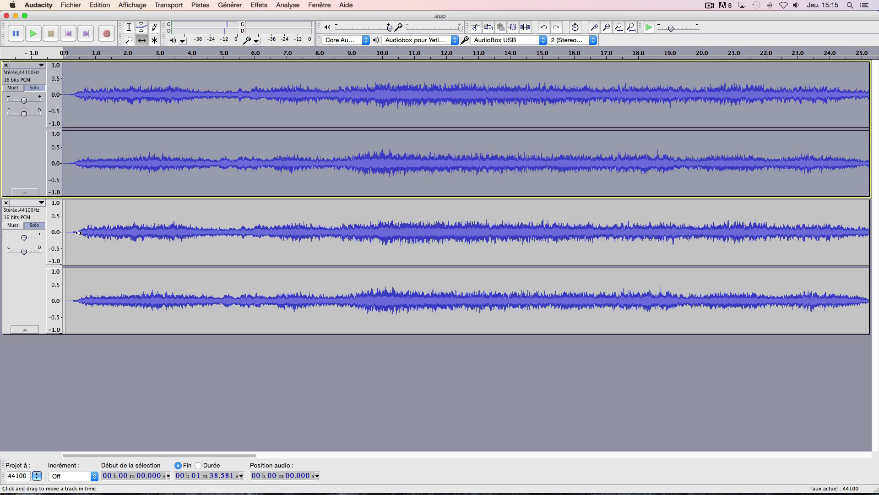
left_click(68, 34)
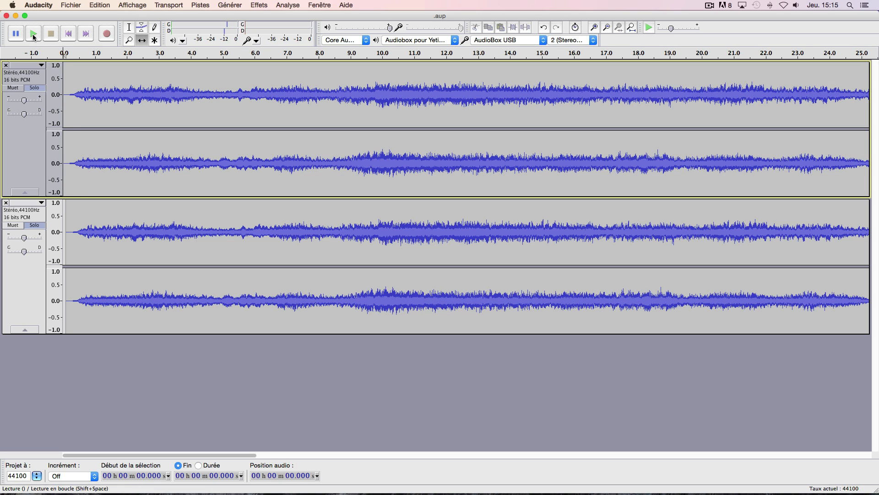
left_click(34, 35)
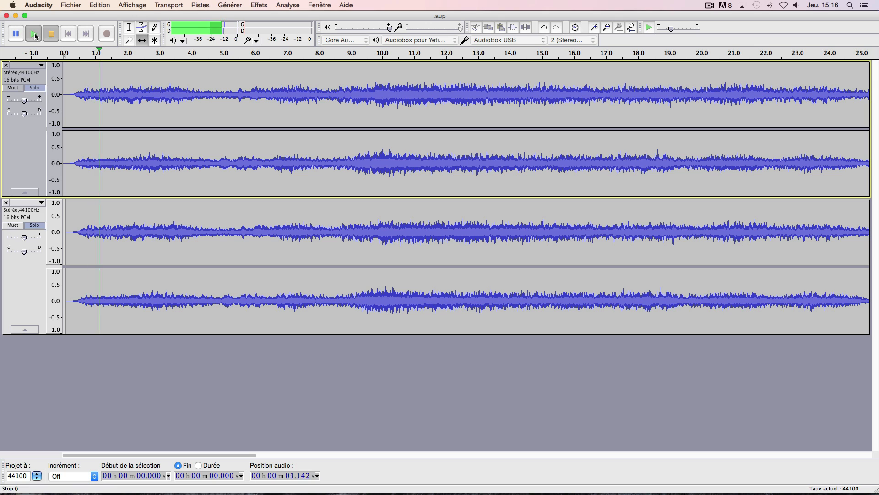
left_click(30, 36)
left_click(33, 36)
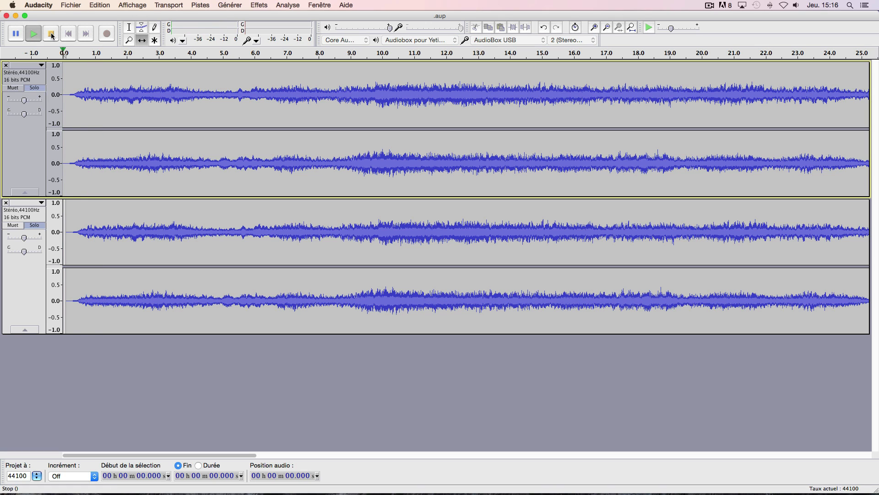
left_click(52, 35)
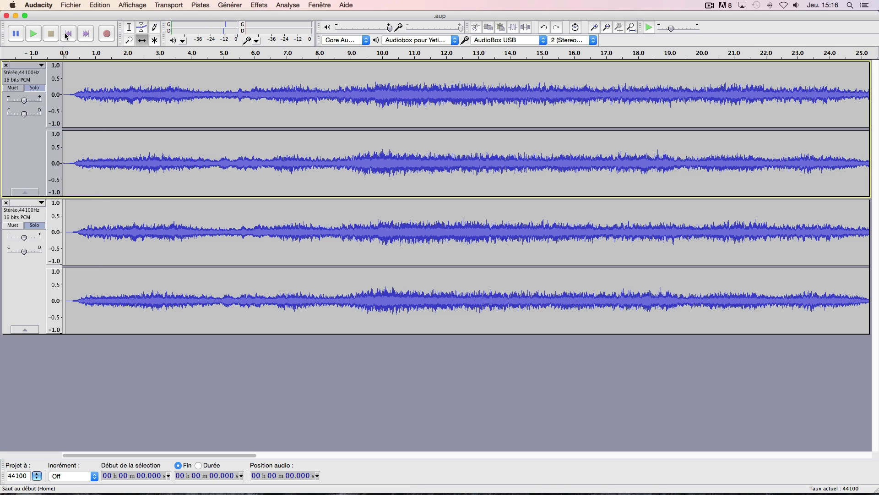
Turn off solo on both stereo tracks and select the two tracks together
left_click(35, 88)
left_click(36, 226)
left_click(31, 143)
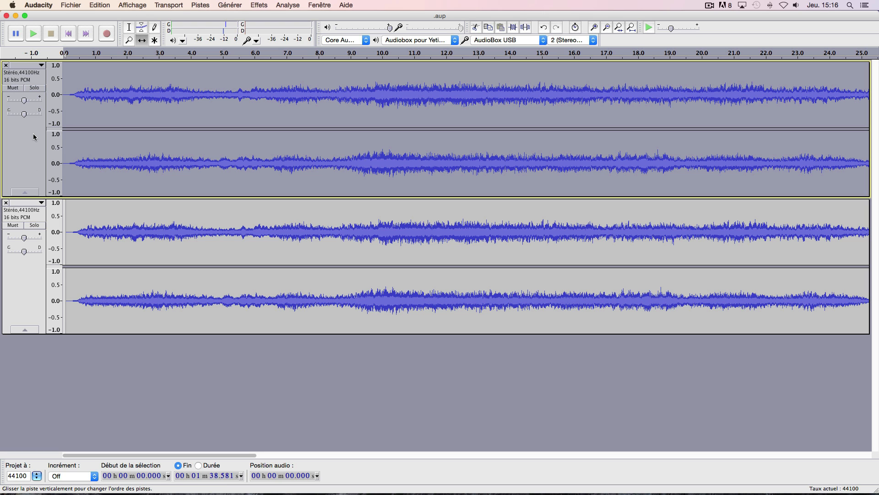
left_click(26, 276, "shift")
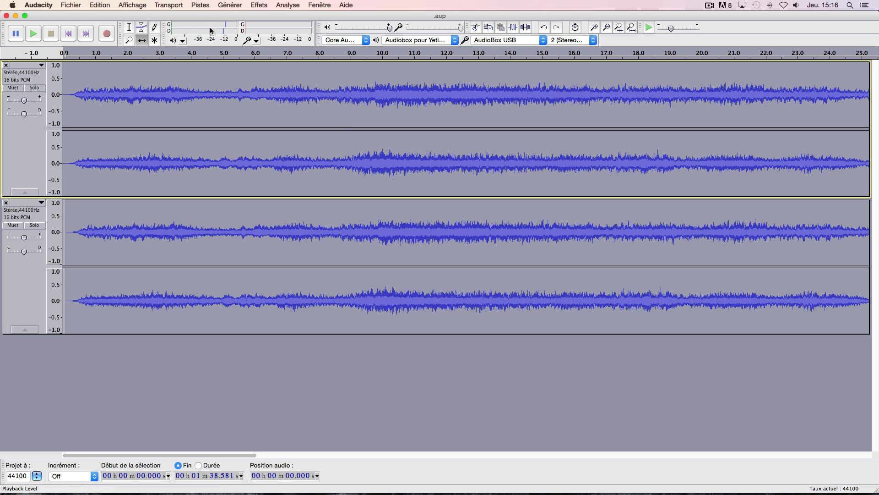
Mix and render the two selected tracks to a new track, and delete the time-shifted duplicate
left_click(200, 5)
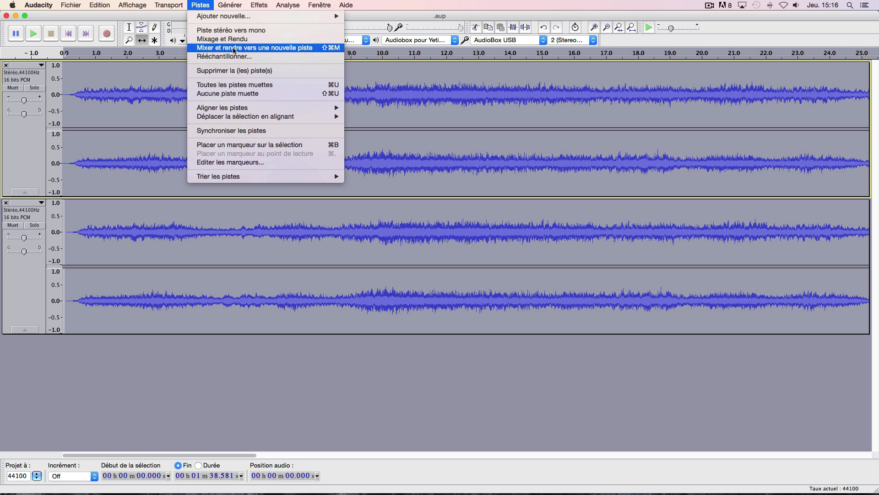
left_click(260, 47)
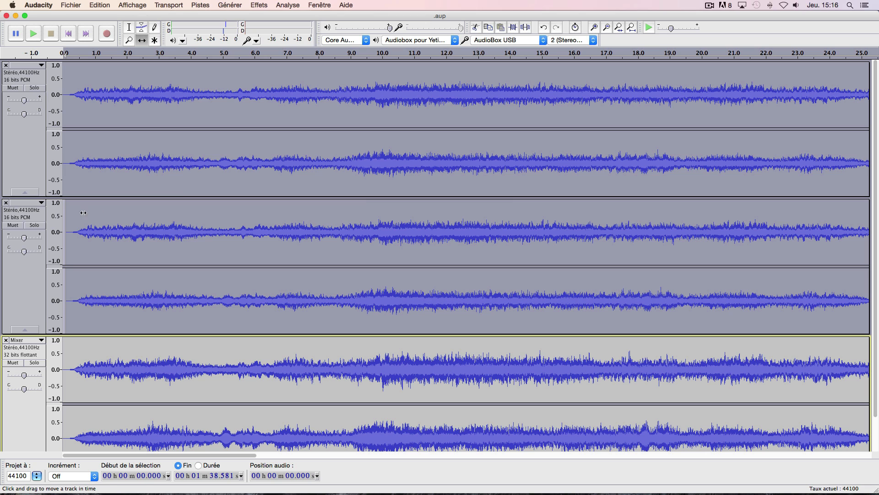
left_click(20, 243)
left_click(6, 203)
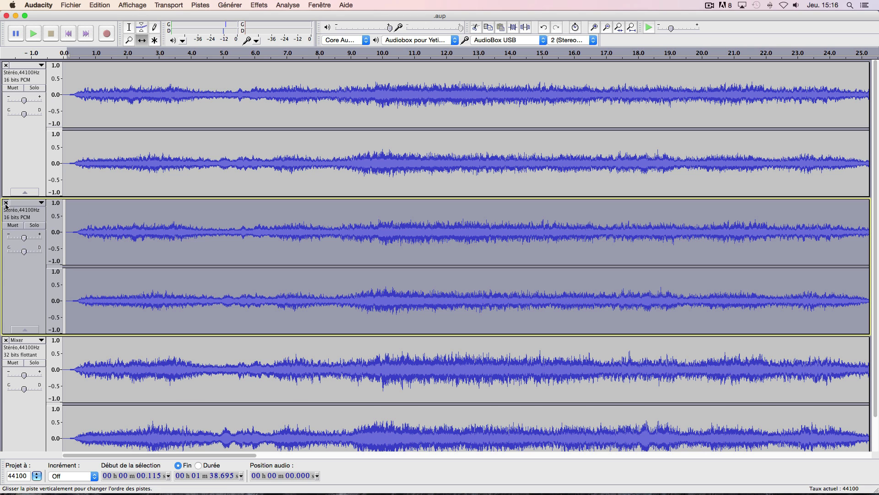
Solo the original stereo track, listen to its opening and return to the start
left_click(32, 124)
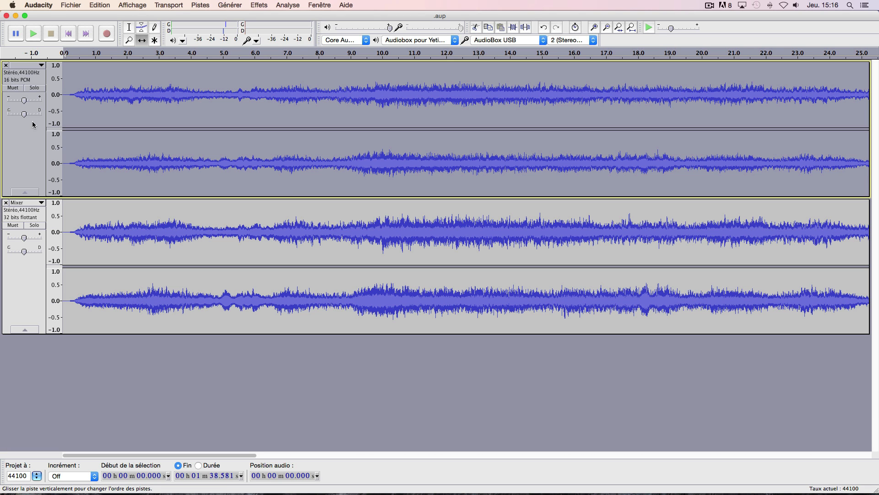
left_click(35, 90)
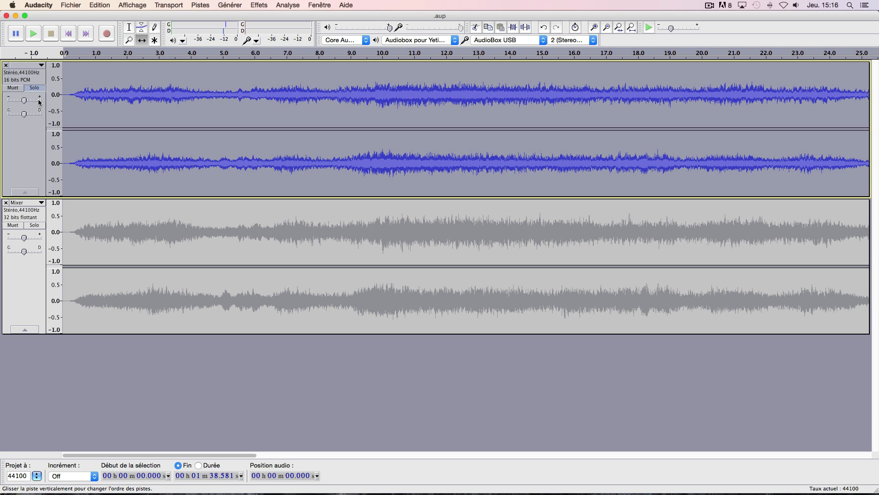
left_click(34, 34)
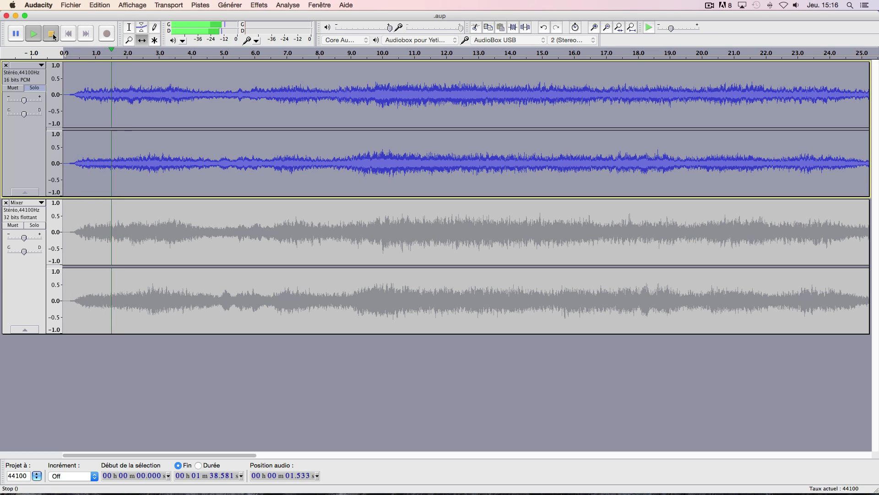
left_click(53, 36)
left_click(67, 34)
Switch solo from the original to the mixed track and listen to its opening for comparison
left_click(36, 225)
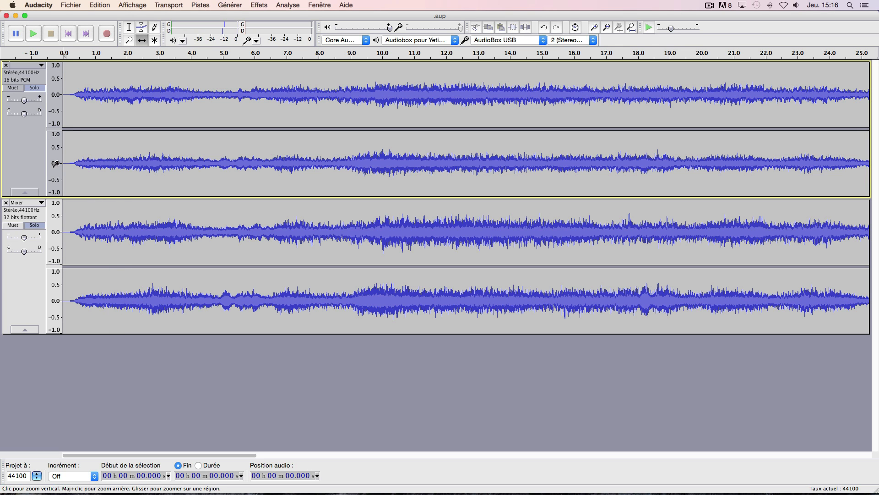
left_click(39, 89)
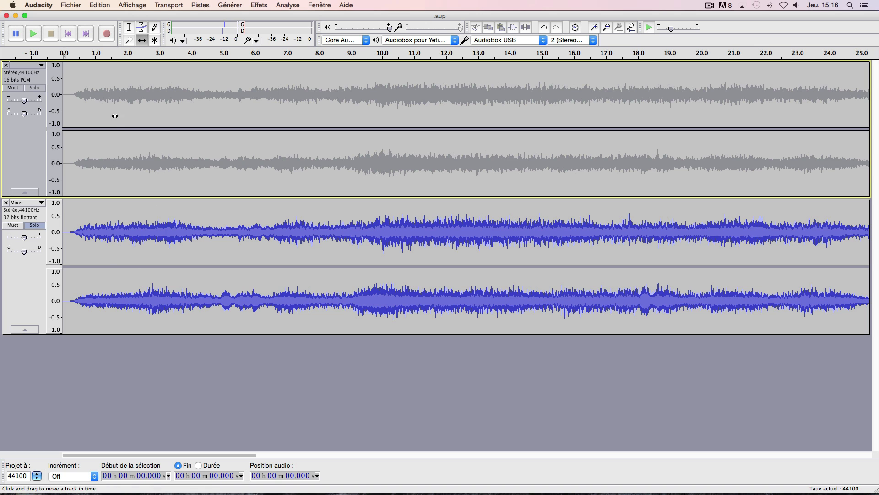
left_click(34, 35)
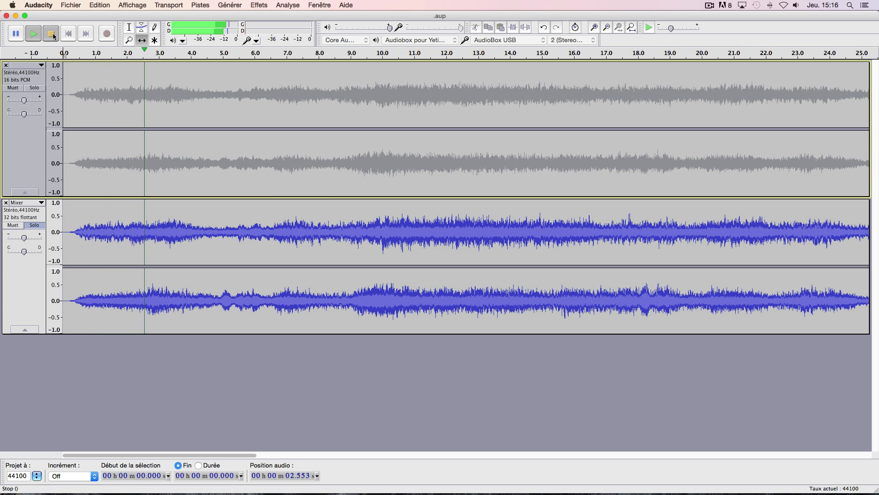
left_click(53, 33)
Switch solo back to the original track and replay its opening
left_click(34, 87)
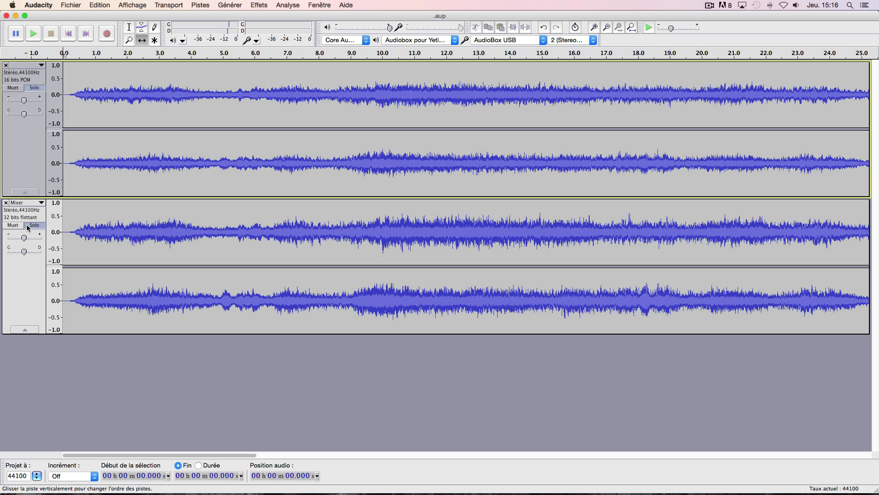
left_click(33, 225)
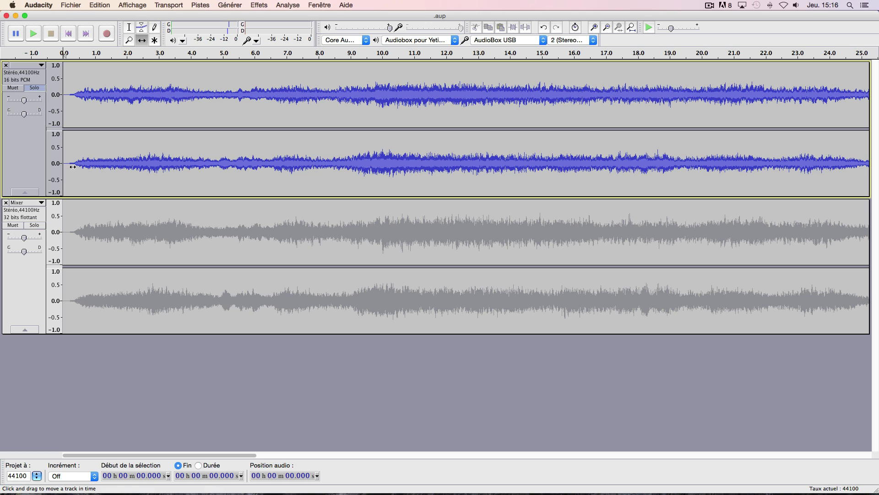
left_click(34, 33)
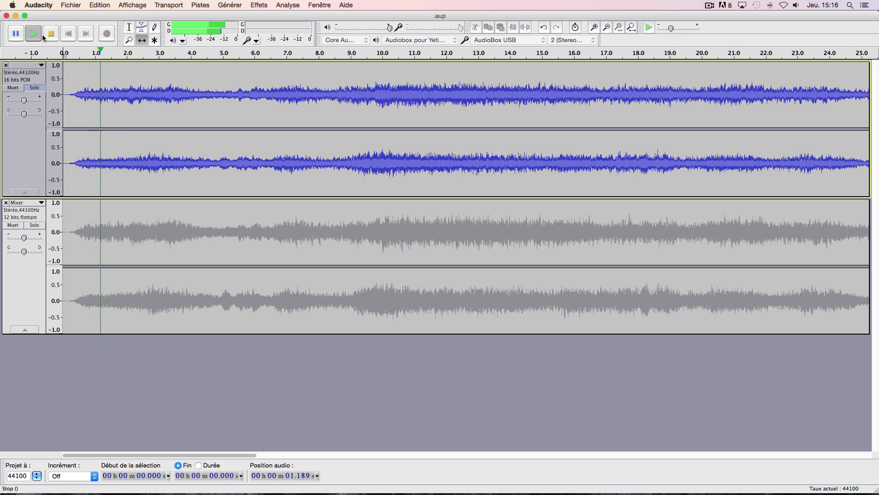
key("space")
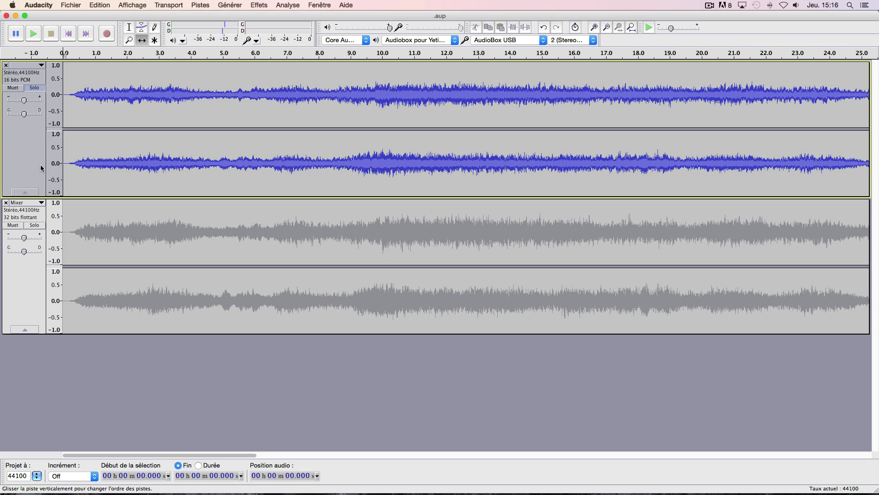
Return solo to the mixed track alone and listen to its opening again
left_click(33, 225)
left_click(33, 88)
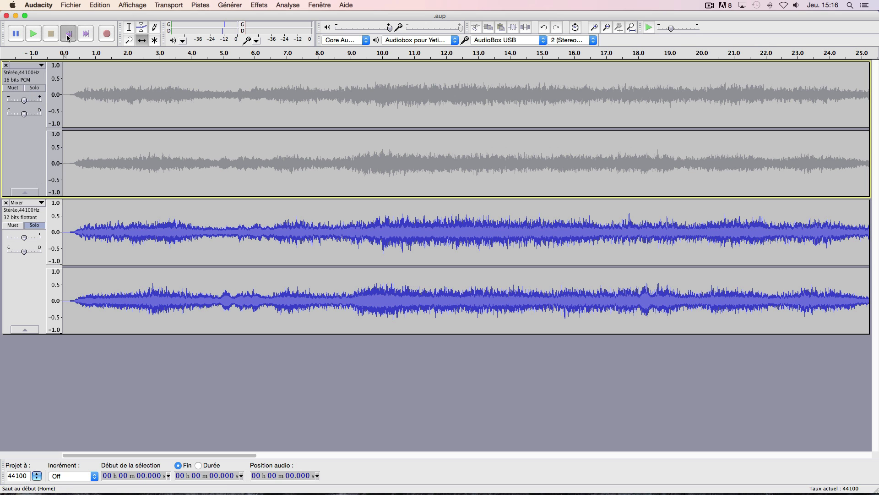
left_click(34, 34)
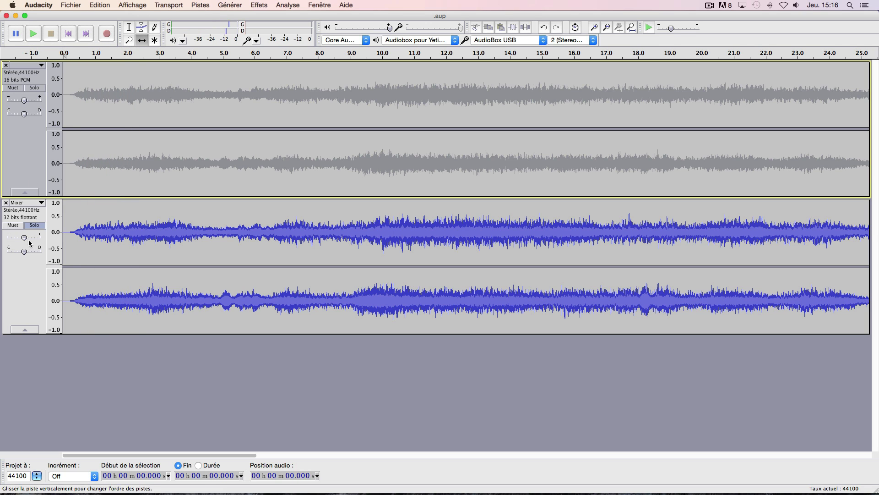
Select the whole mixed track and mute the original track
left_click(30, 273)
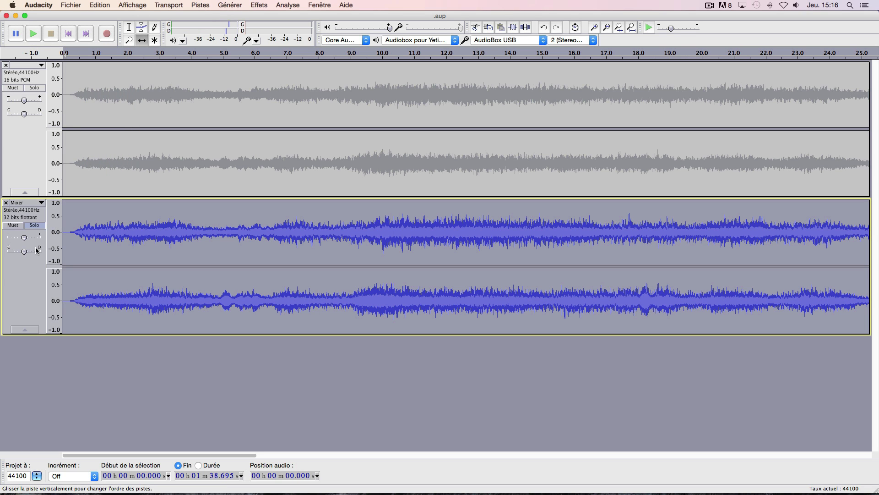
left_click(14, 87)
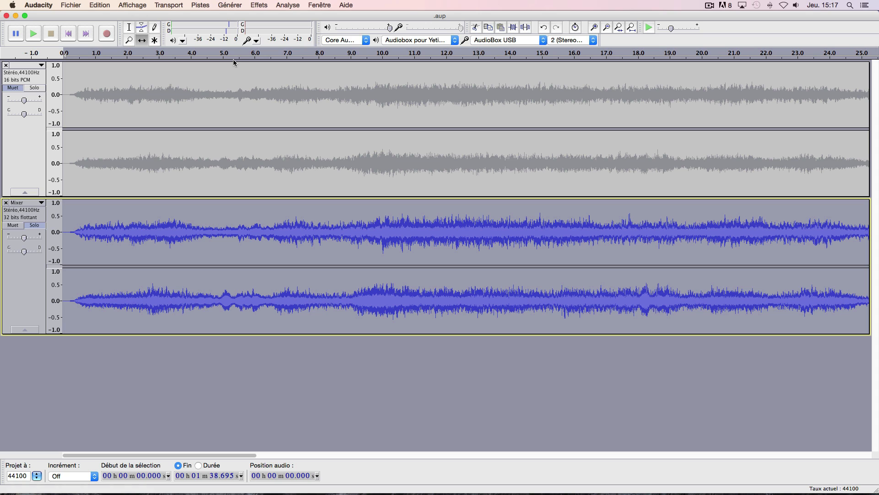
Start the Egalisation effect on the mixed track, choose the Treble Boost curve and preview it
left_click(257, 6)
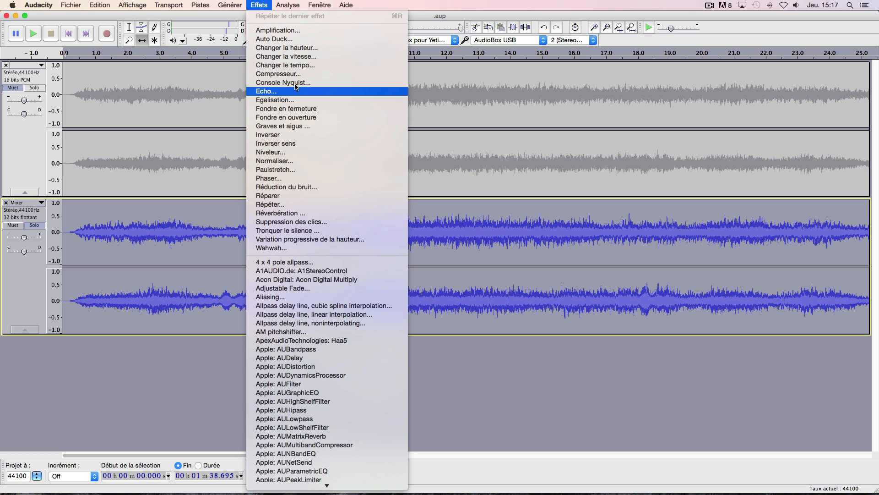
left_click(287, 100)
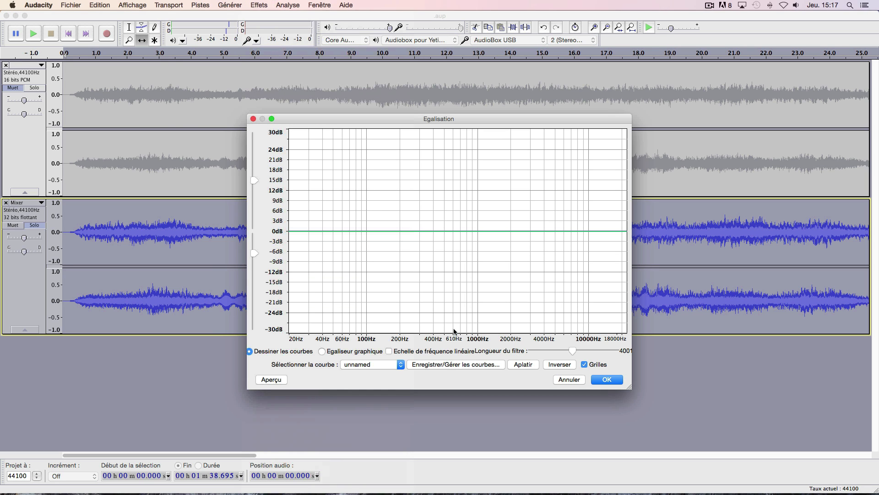
left_click(366, 366)
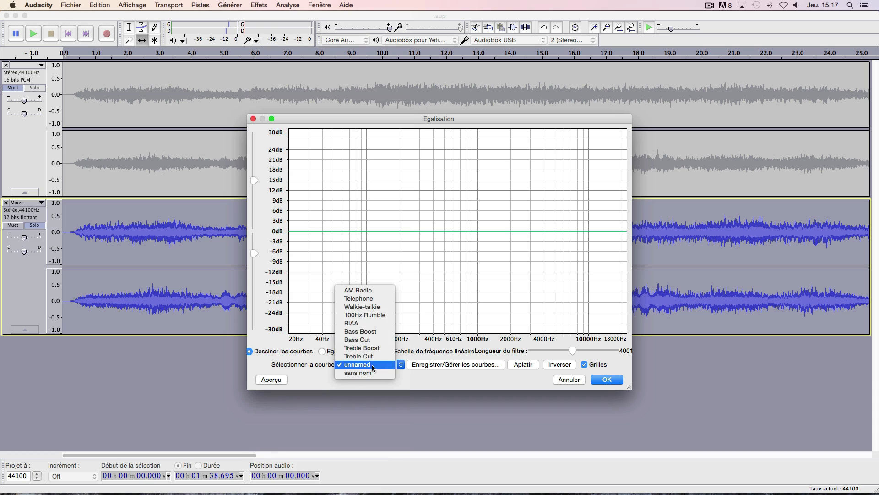
left_click(355, 349)
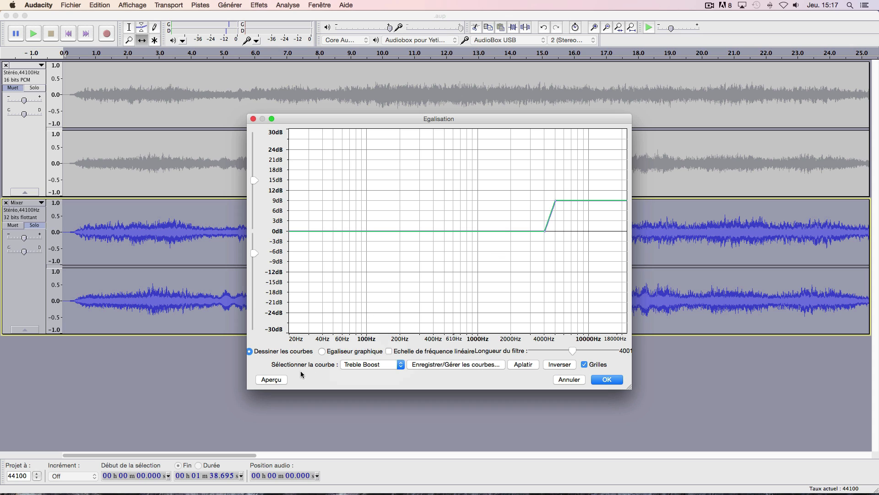
left_click(278, 380)
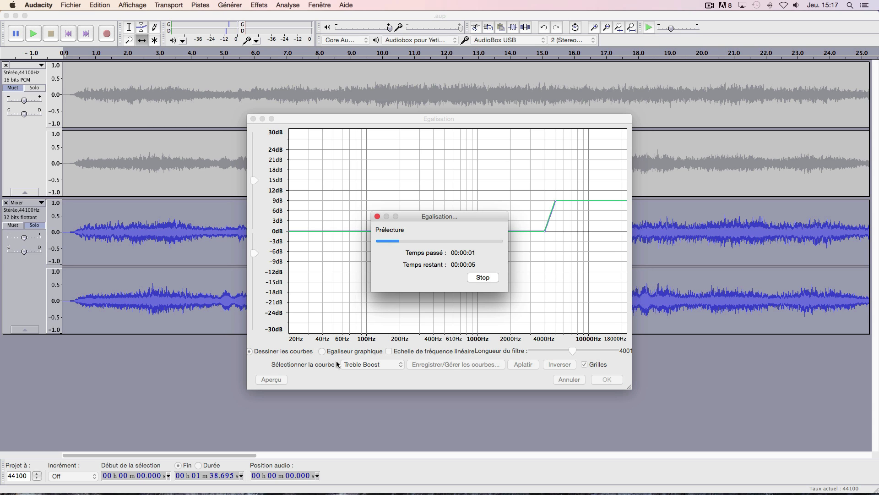
left_click(485, 278)
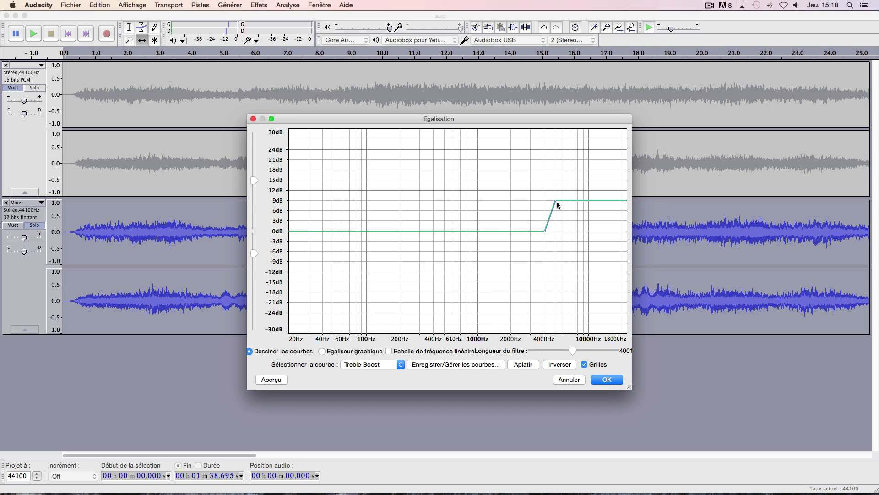
Lower the curve's treble boost to about 6 dB, preview and apply the equalisation, and listen to the mixed track
left_click_drag(556, 201, 555, 209)
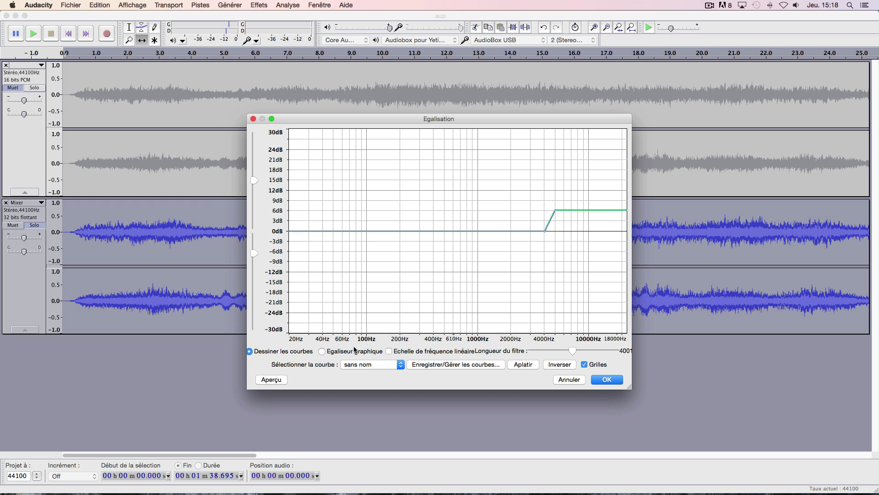
left_click(280, 379)
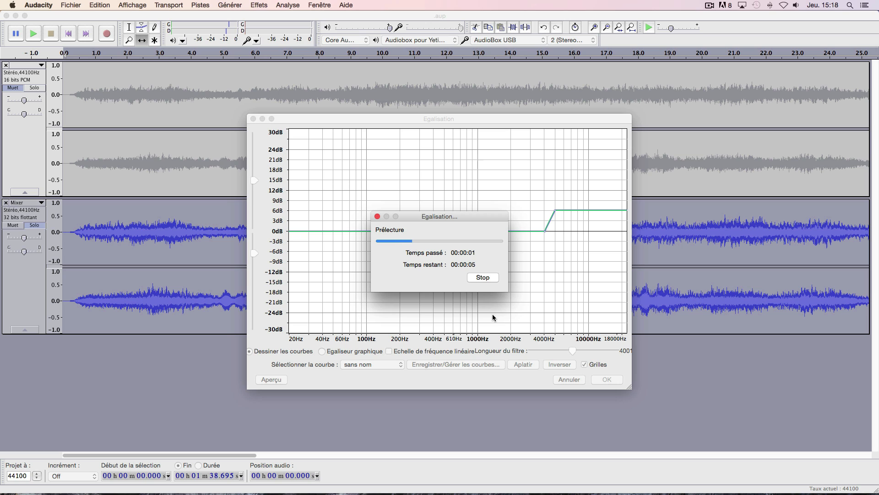
left_click(487, 278)
left_click(606, 380)
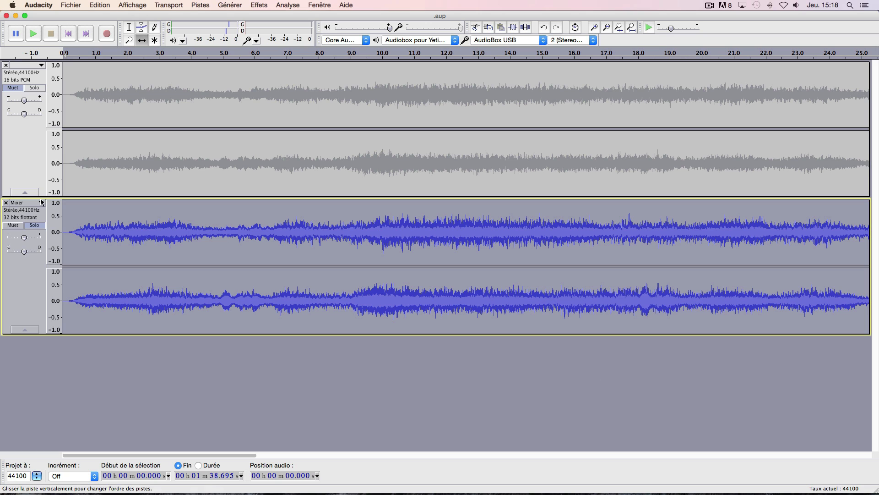
left_click(34, 34)
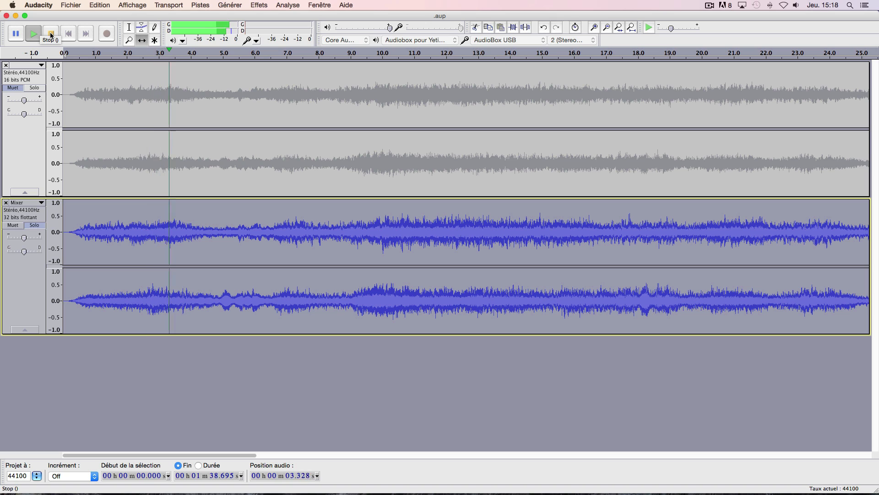
left_click(50, 34)
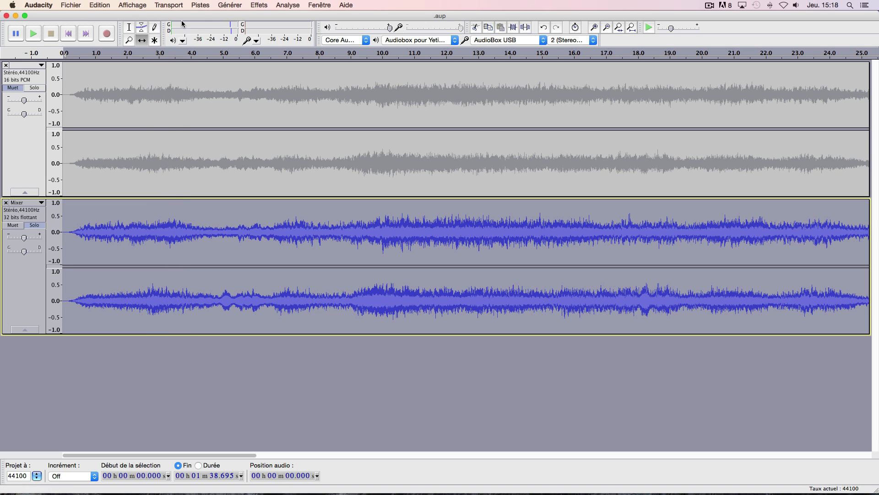
Start the Réverbération effect on the mixed track, load the Salle moyenne preset and preview it
left_click(259, 5)
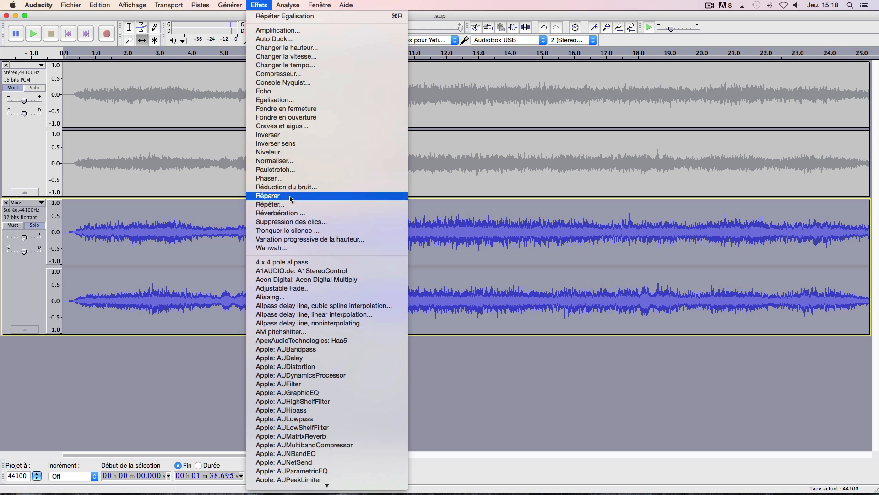
left_click(301, 214)
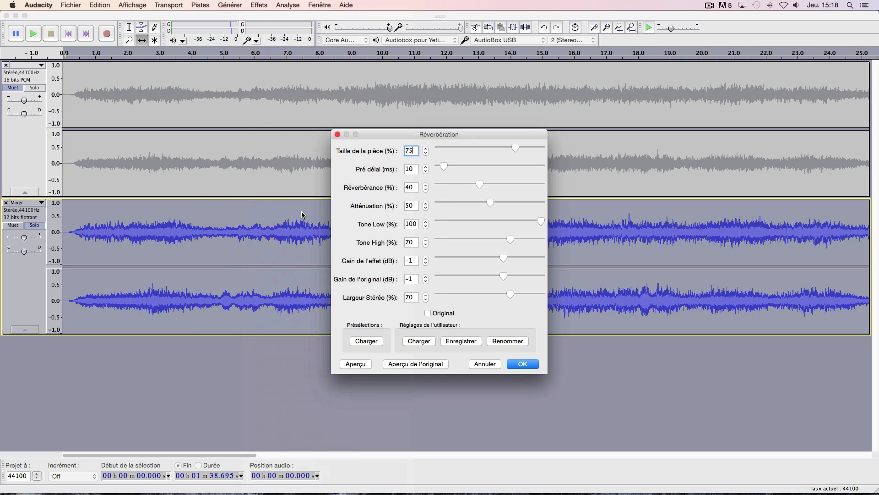
left_click(367, 340)
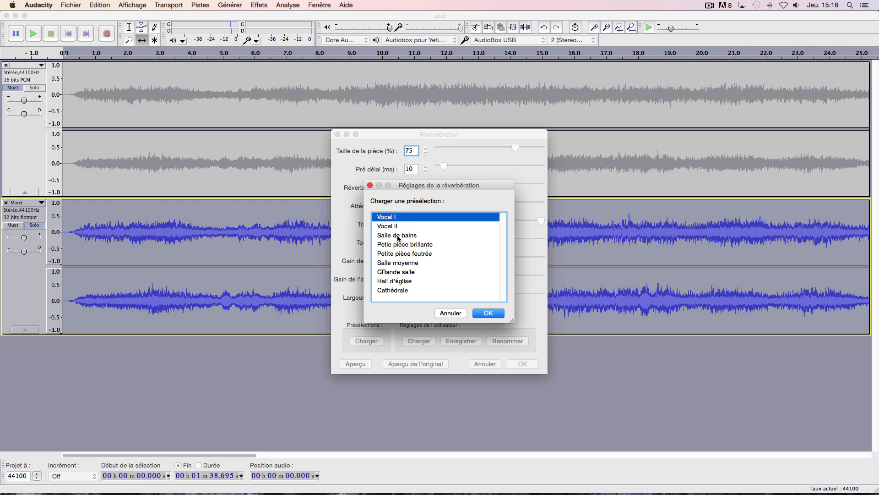
left_click(401, 265)
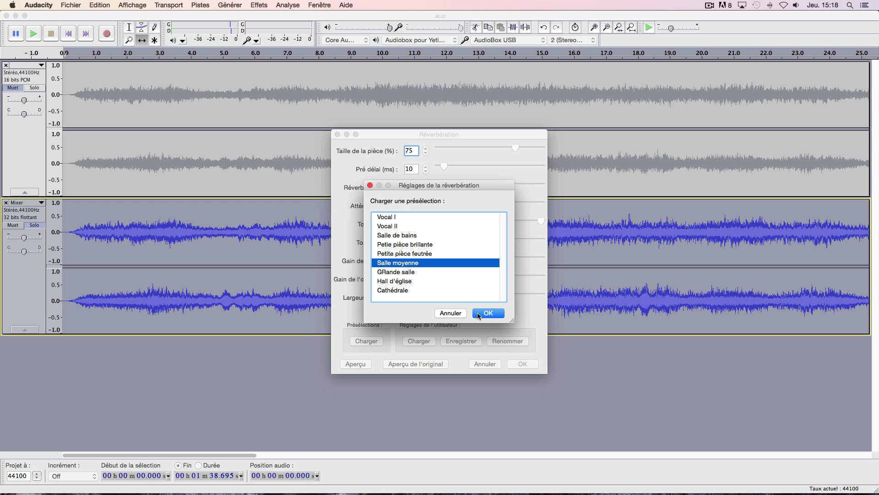
left_click(487, 313)
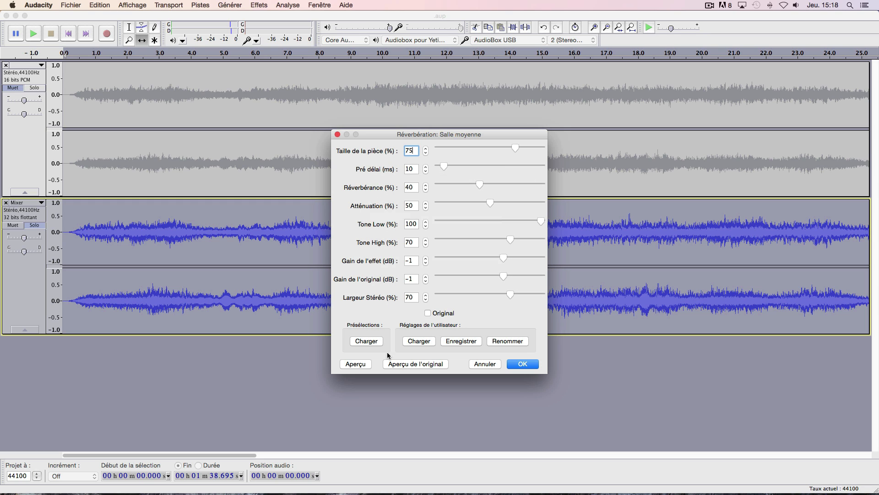
left_click(352, 364)
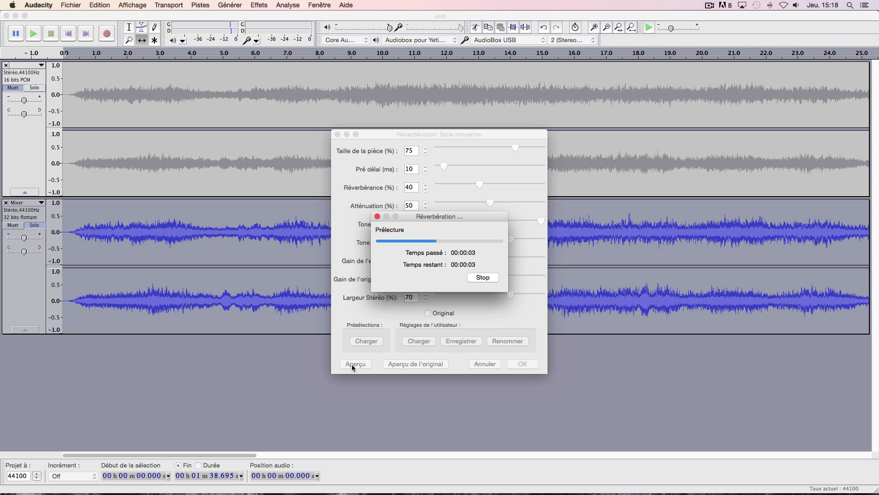
left_click(482, 278)
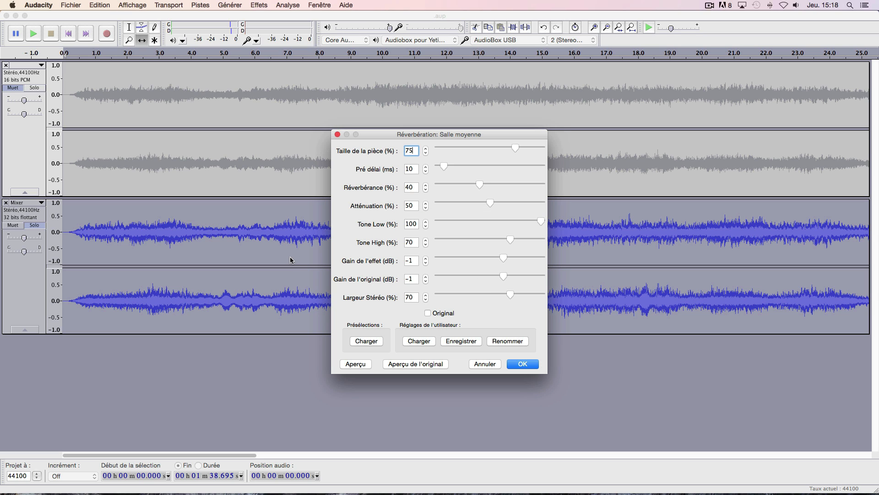
Apply the Salle moyenne reverb to the mixed track and listen to the result from the beginning
left_click(523, 366)
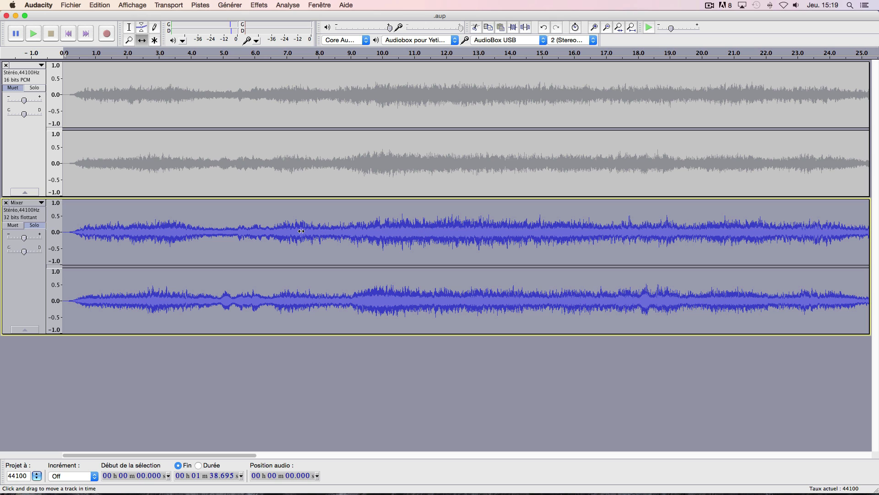
left_click(68, 33)
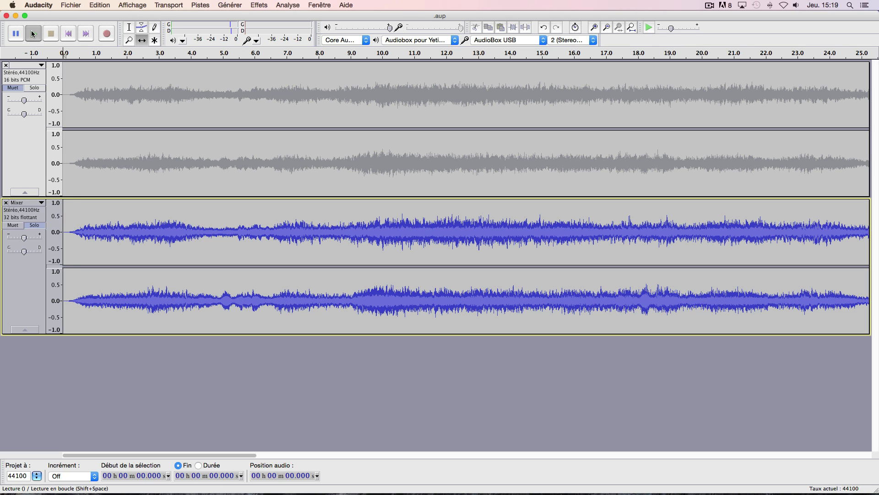
left_click(33, 33)
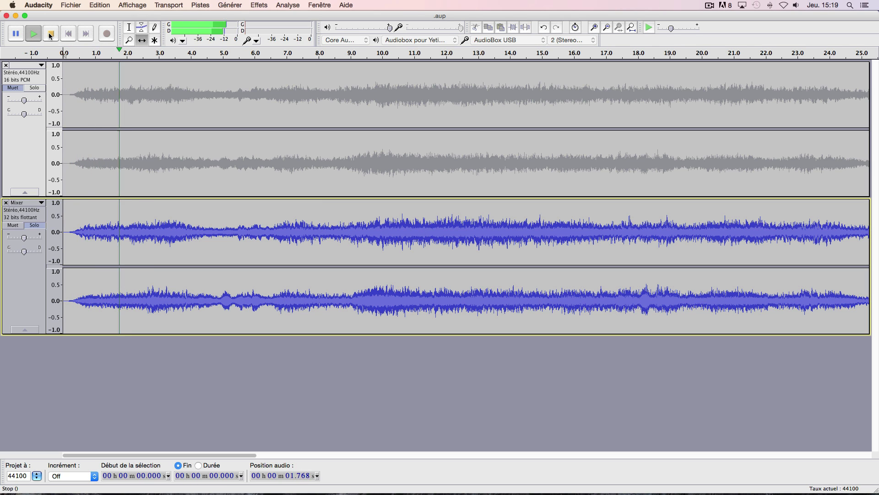
left_click(50, 34)
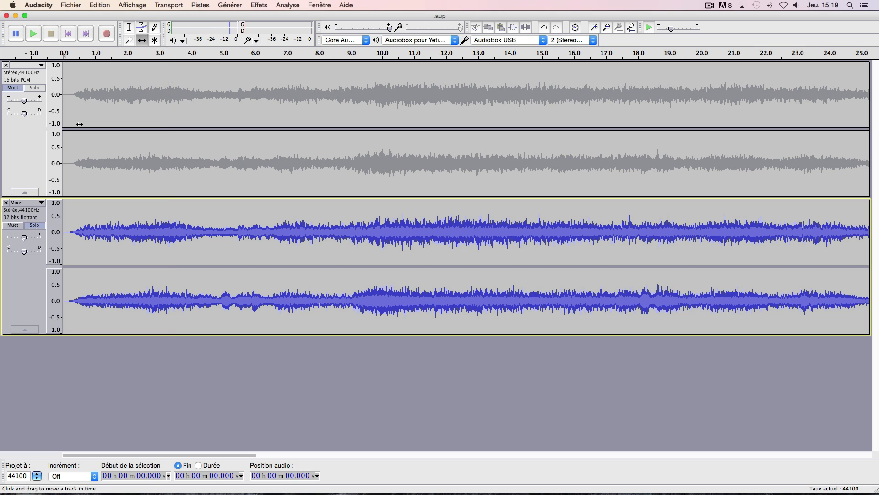
Preview and apply the Compresseur effect to both tracks with a -12 dB threshold, -40 dB noise floor and 2:1 ratio
left_click(266, 7)
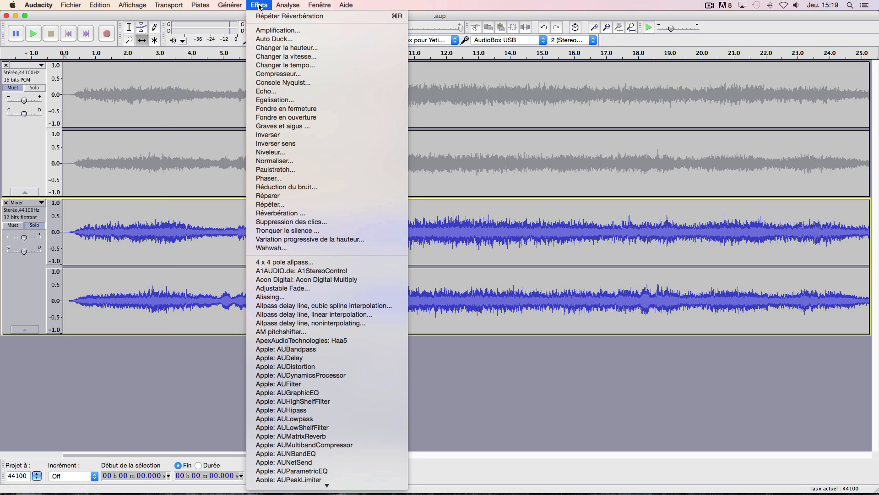
left_click(313, 75)
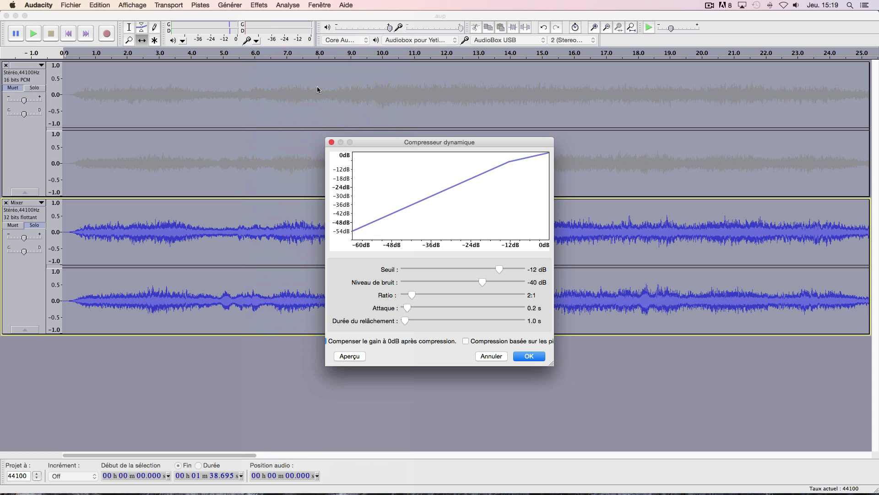
left_click(350, 357)
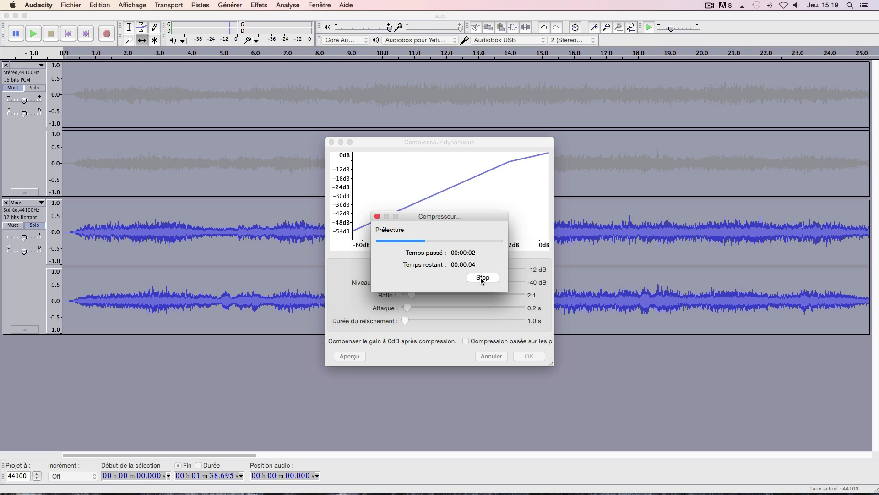
left_click(483, 278)
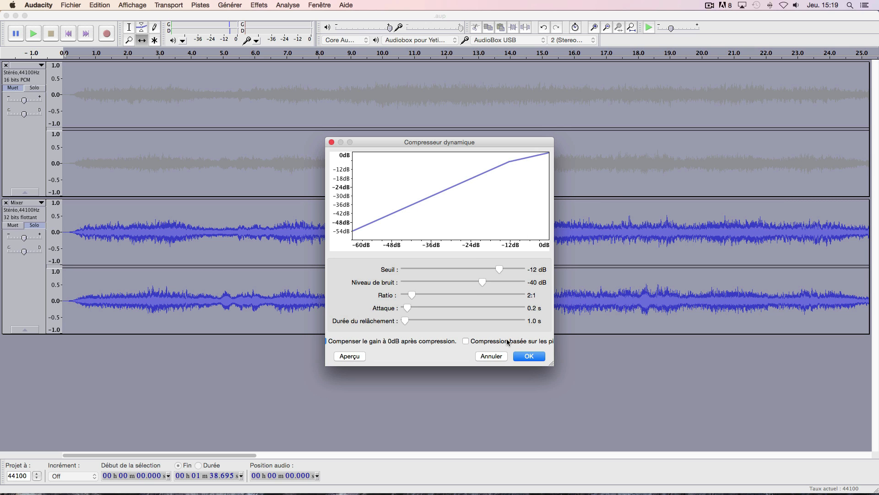
left_click(527, 357)
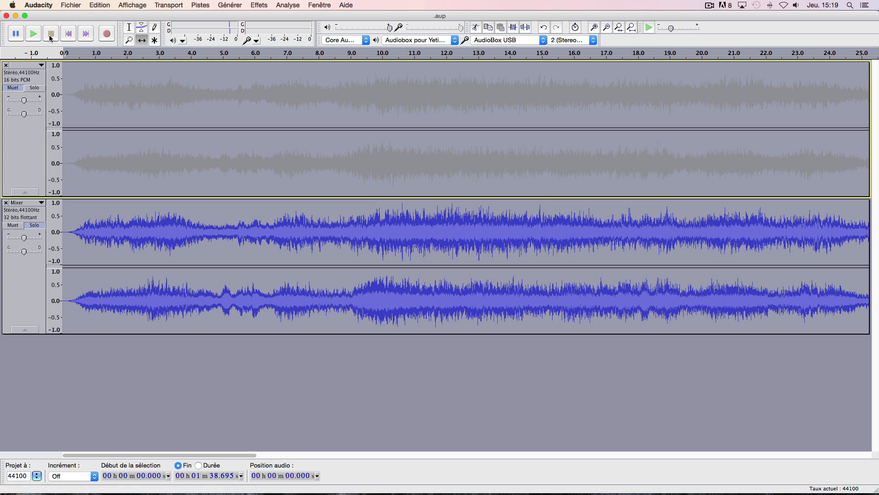
Solo the original track, mute the mixed track and listen to the original from the beginning
left_click(34, 88)
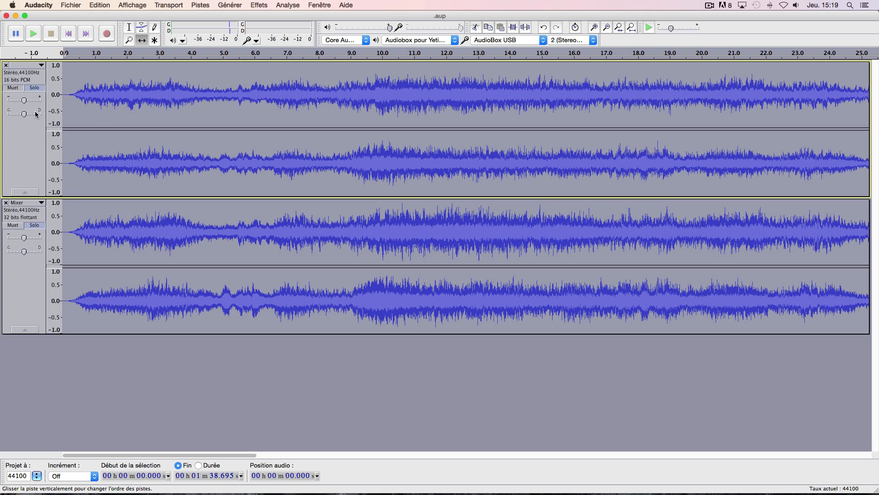
left_click(18, 226)
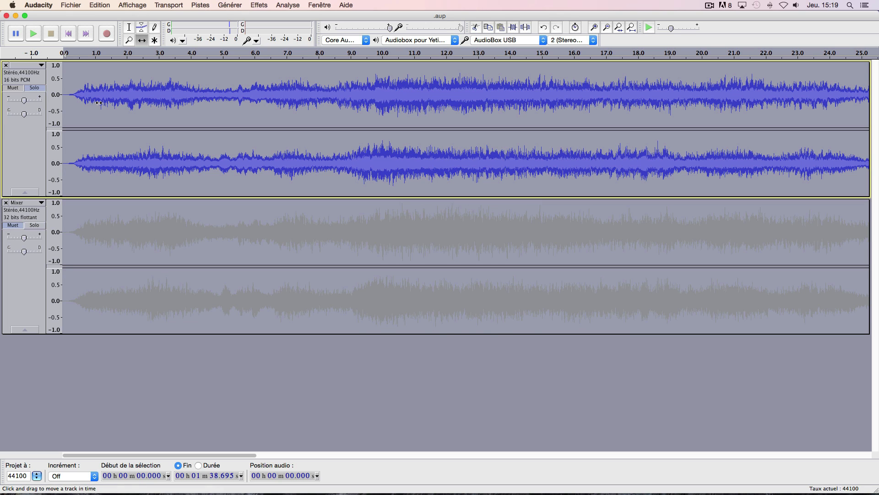
left_click(70, 35)
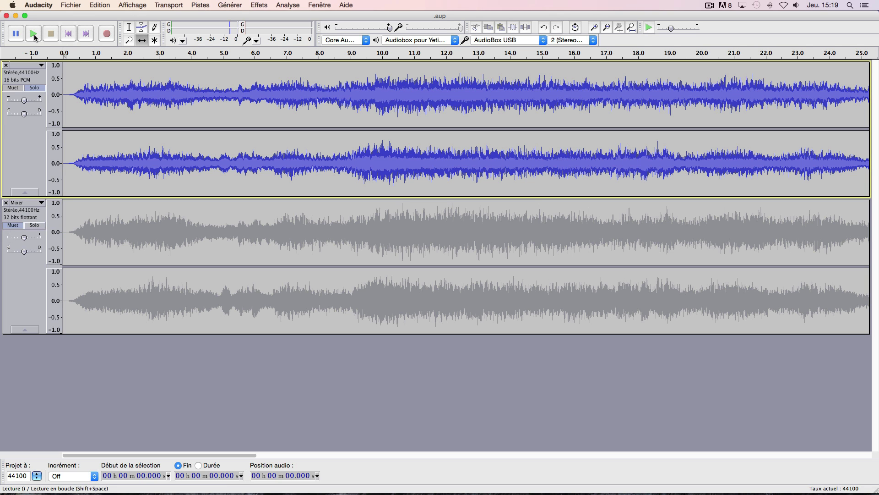
left_click(35, 36)
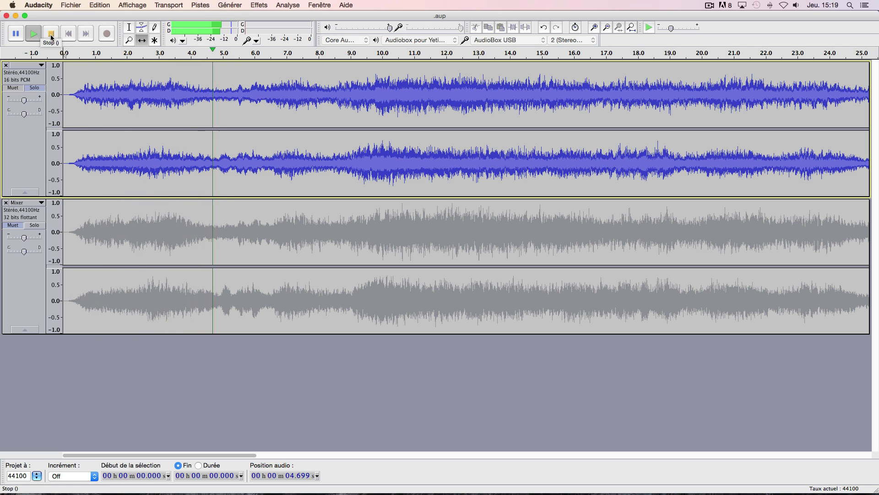
left_click(51, 36)
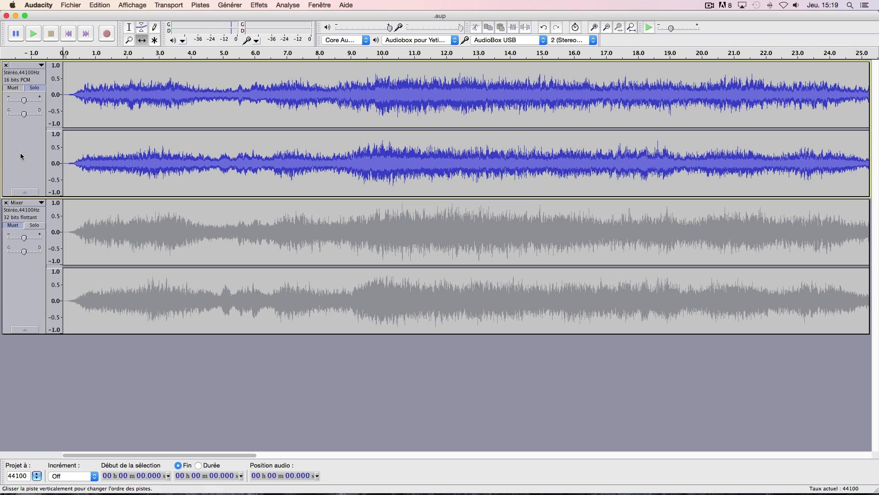
Solo the mixed track, mute the original track and listen to the processed mix for comparison
left_click(33, 225)
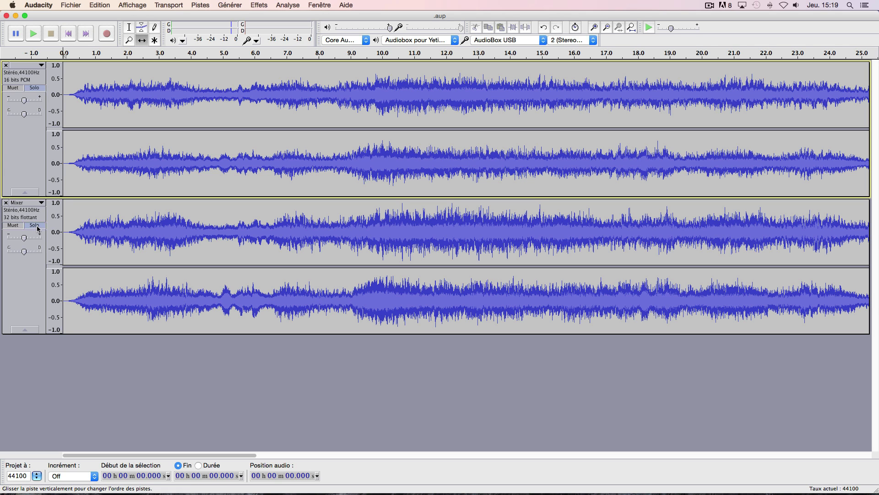
left_click(13, 88)
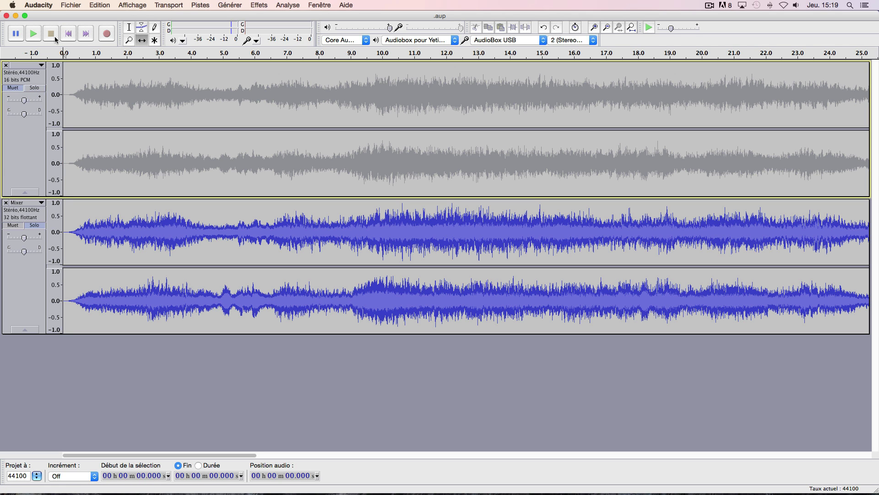
left_click(34, 35)
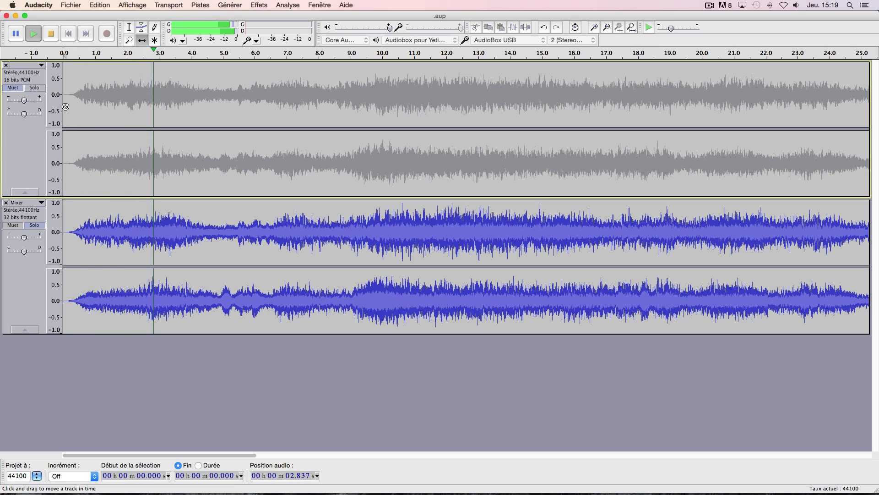
left_click(52, 34)
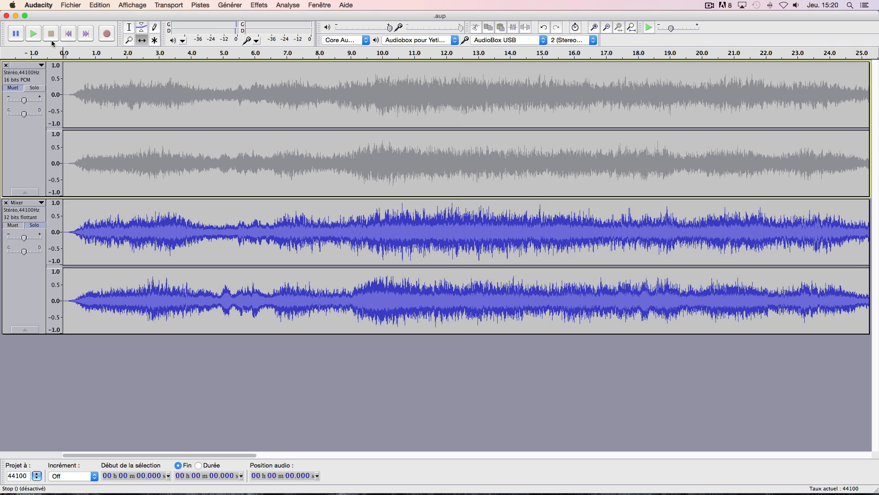